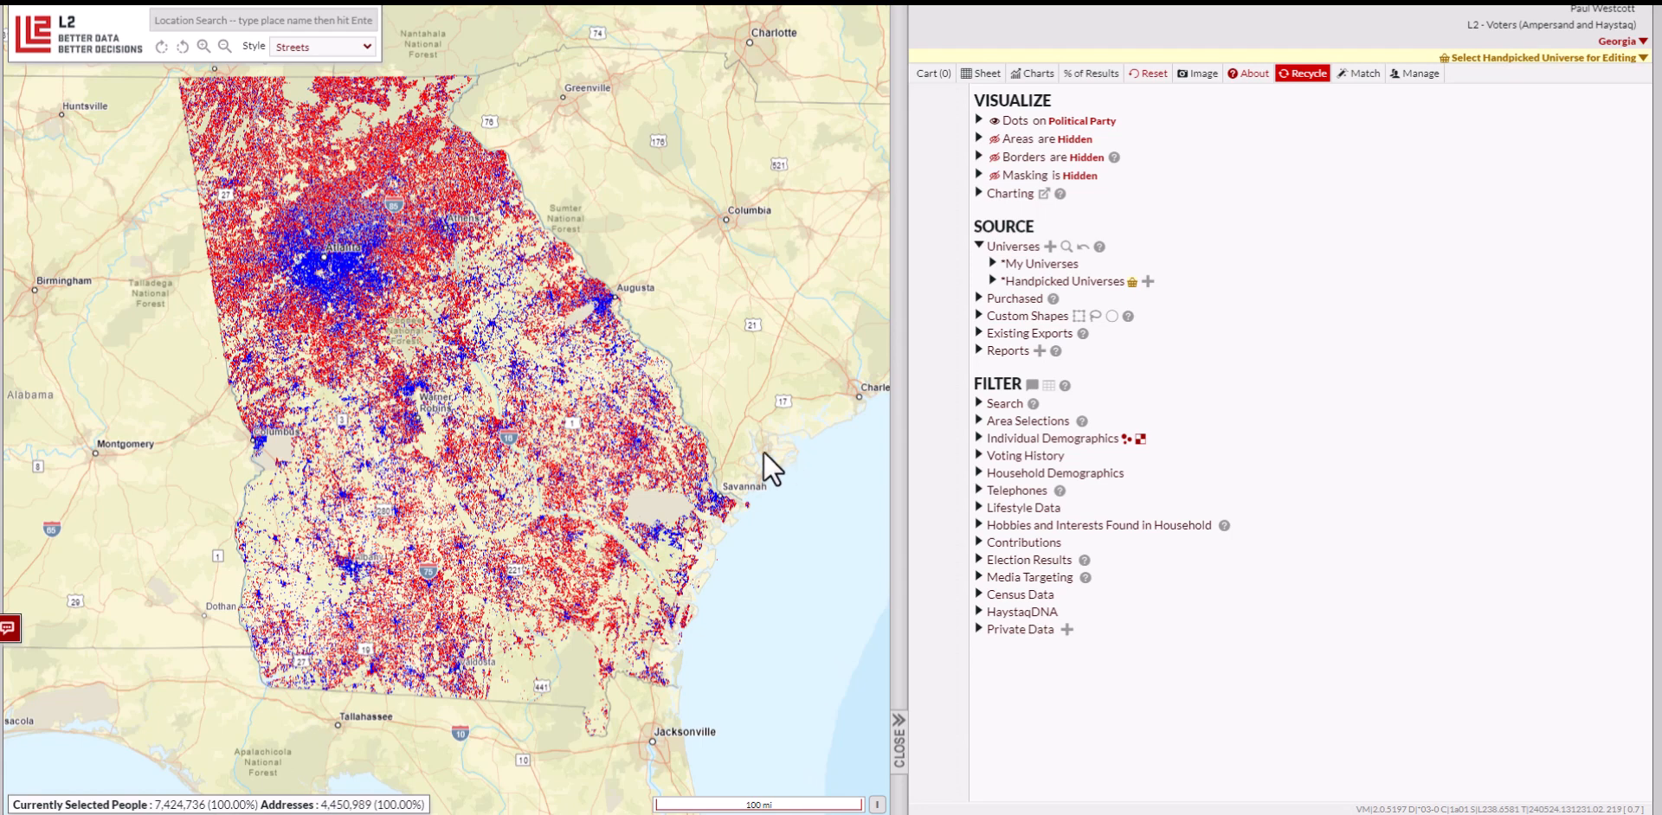
Create a new handpicked universe named 'GA 1' from the handpicked universe editing menu
{"action": "left_click", "coordinate": [1471, 59]}
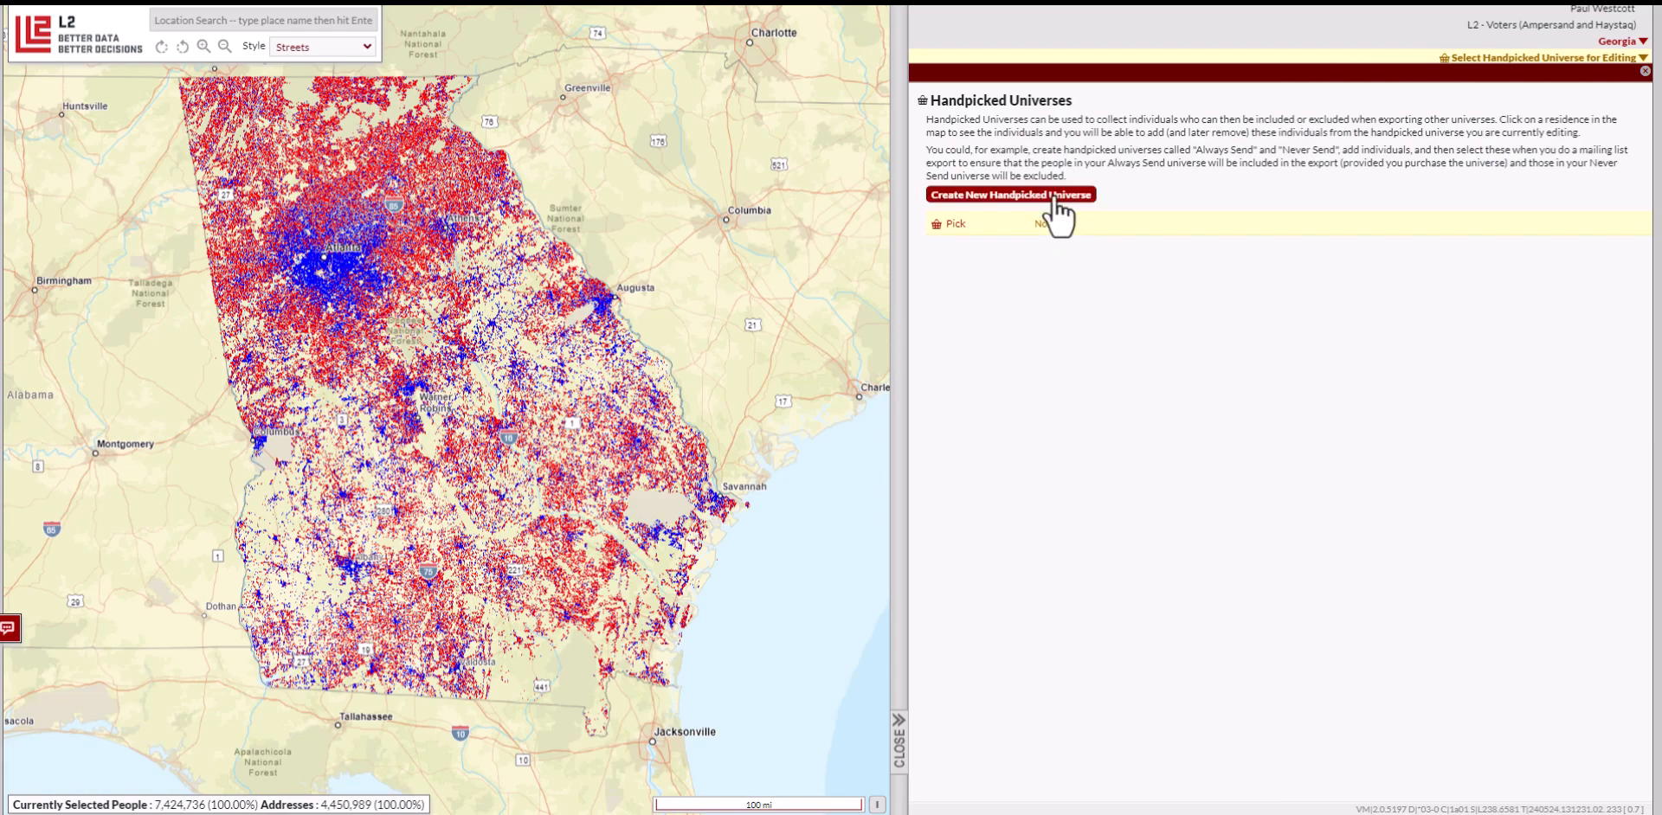
{"action": "left_click", "coordinate": [1053, 199]}
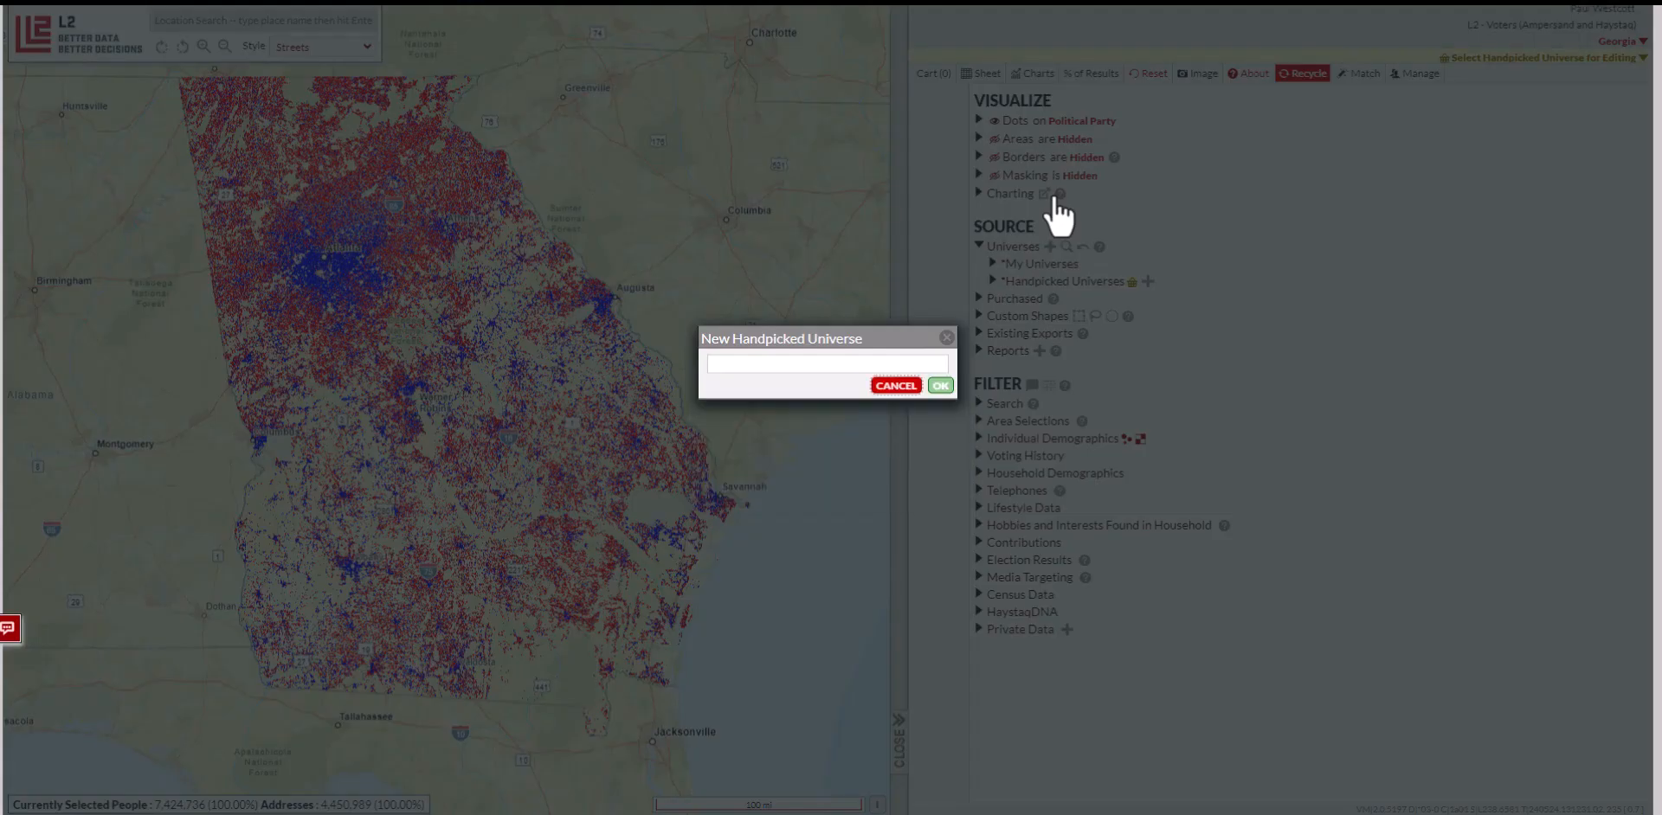
{"action": "type", "text": "GA 1"}
{"action": "left_click", "coordinate": [940, 386]}
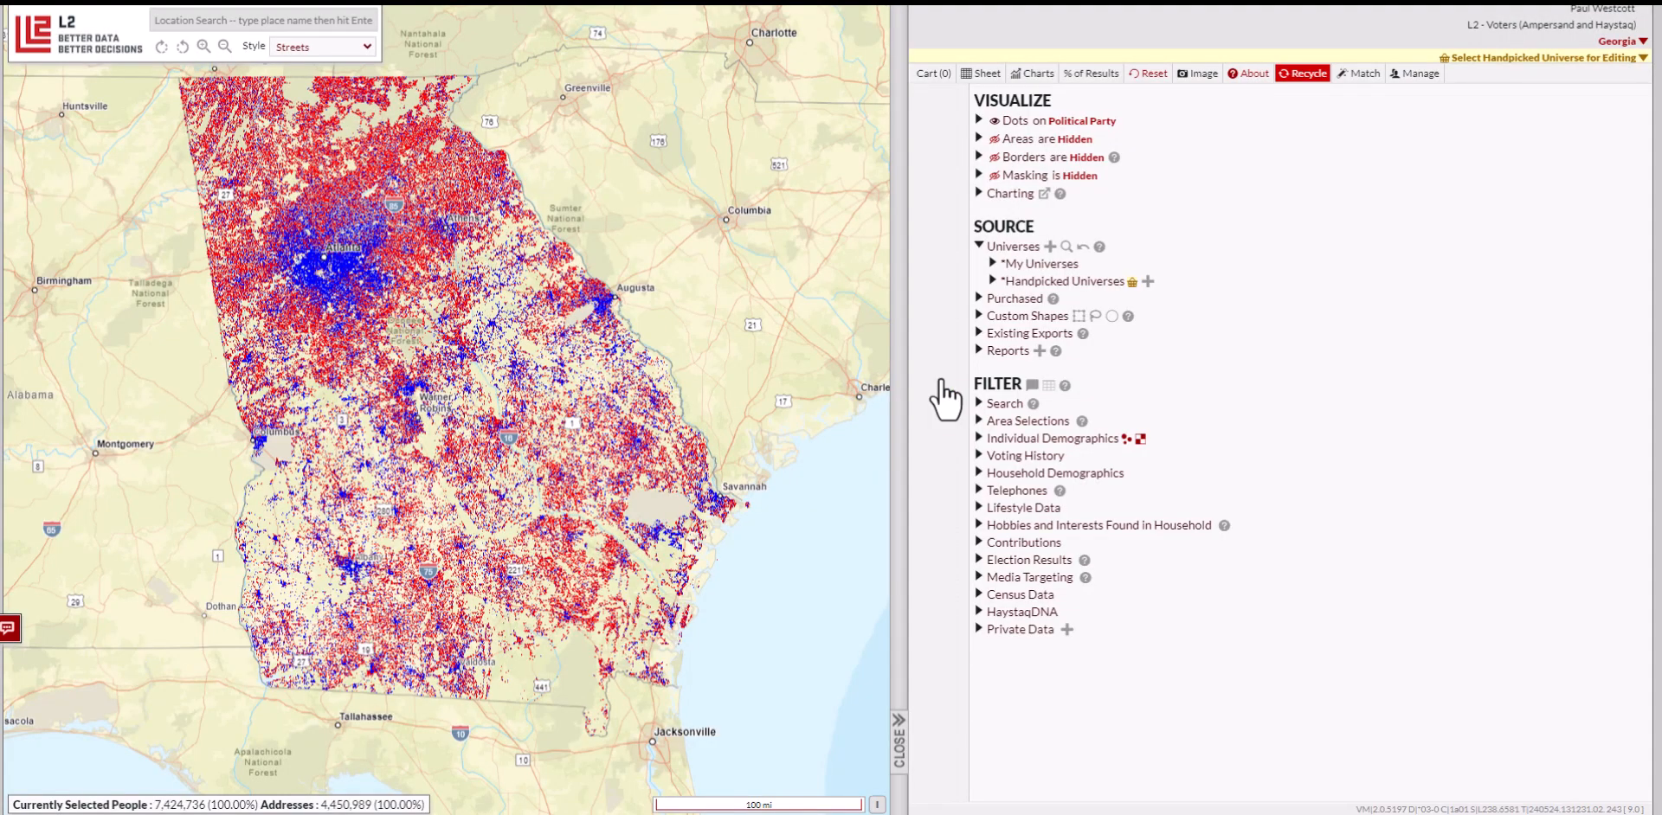
Expand the Handpicked Universes list to show GA 1, then pick GA 1 as the universe to edit
{"action": "left_click", "coordinate": [1014, 263]}
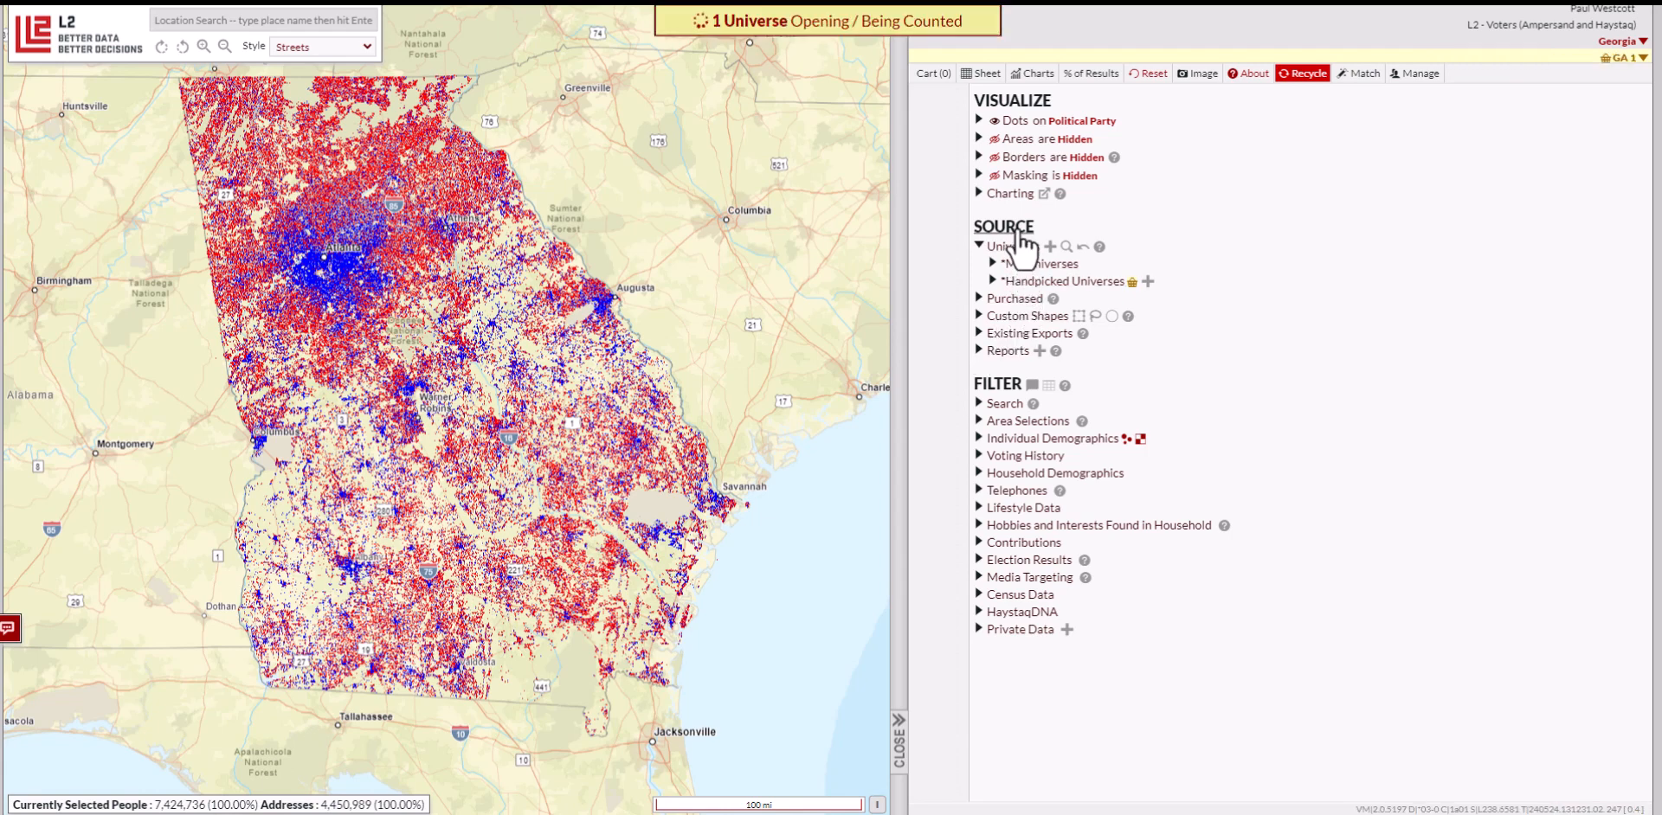
{"action": "left_click", "coordinate": [1039, 282]}
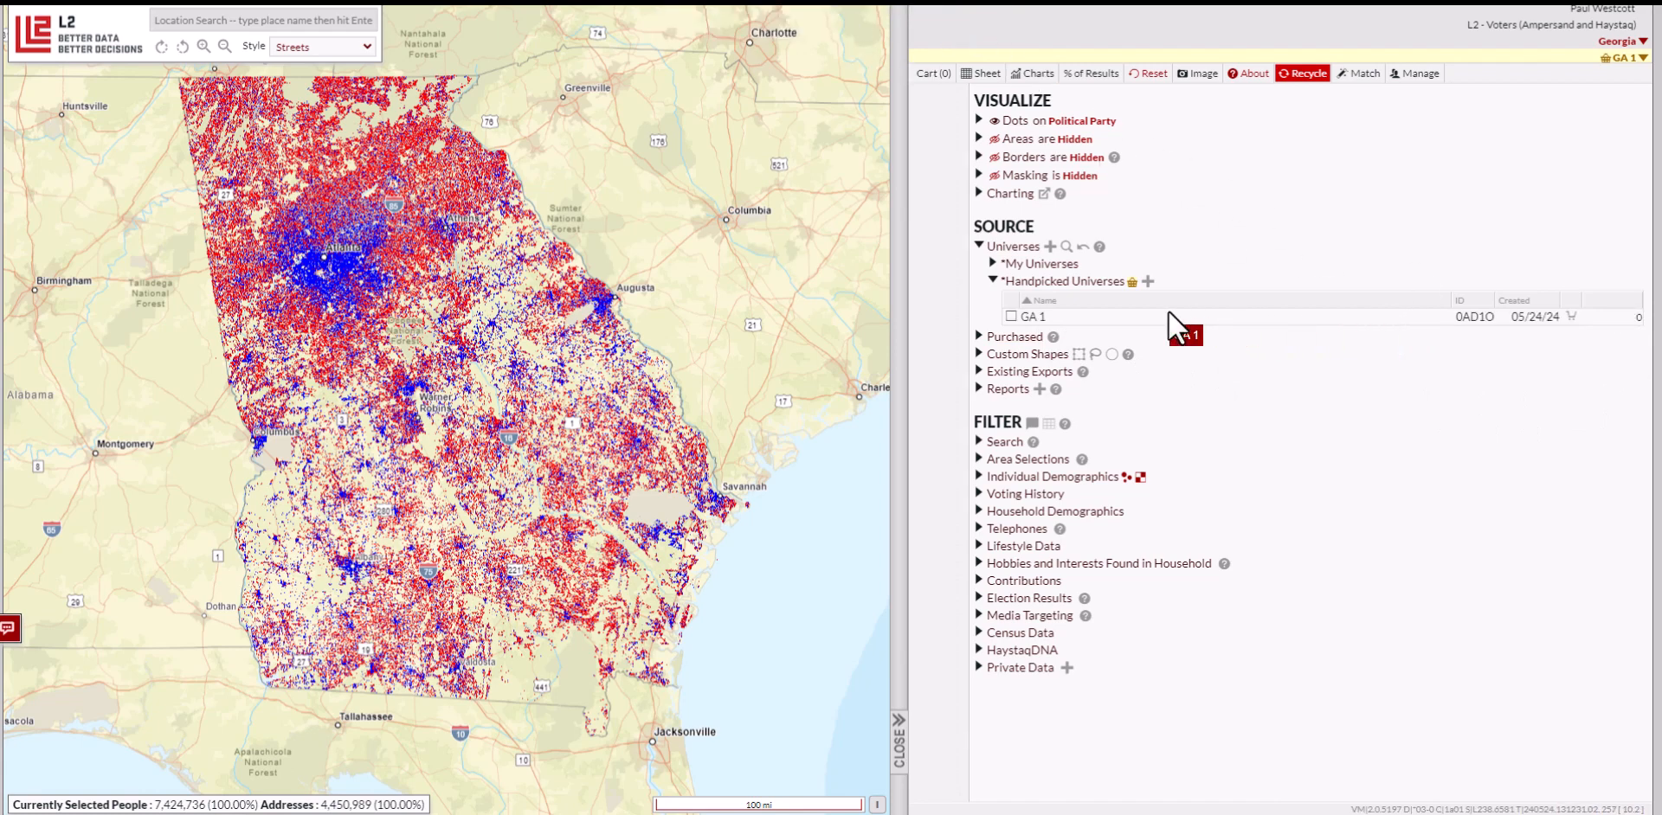
{"action": "left_click", "coordinate": [1618, 59]}
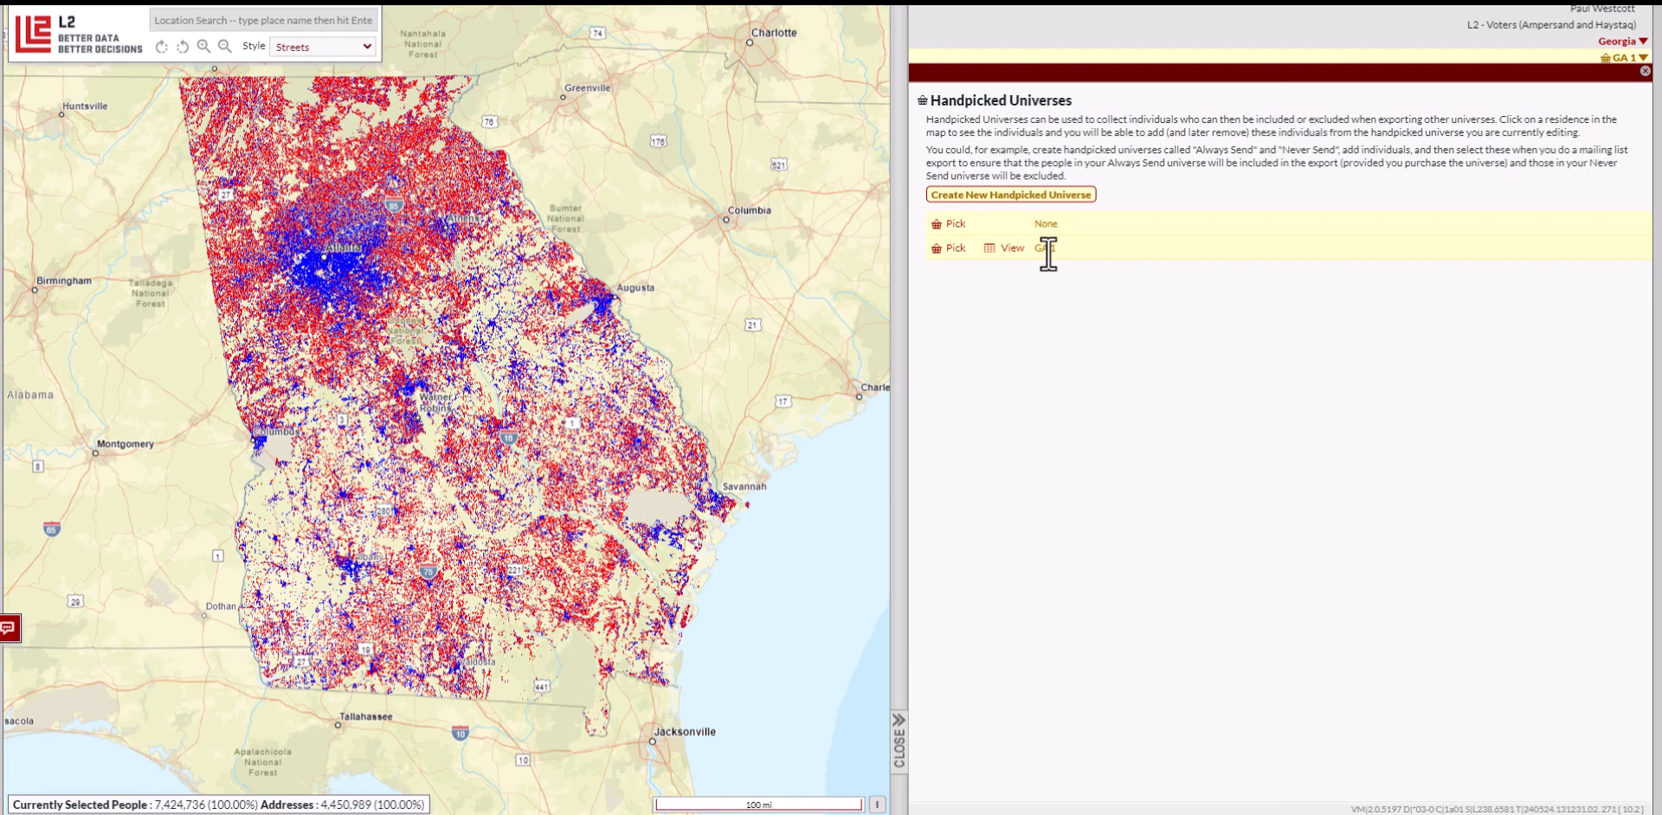
{"action": "left_click", "coordinate": [947, 248]}
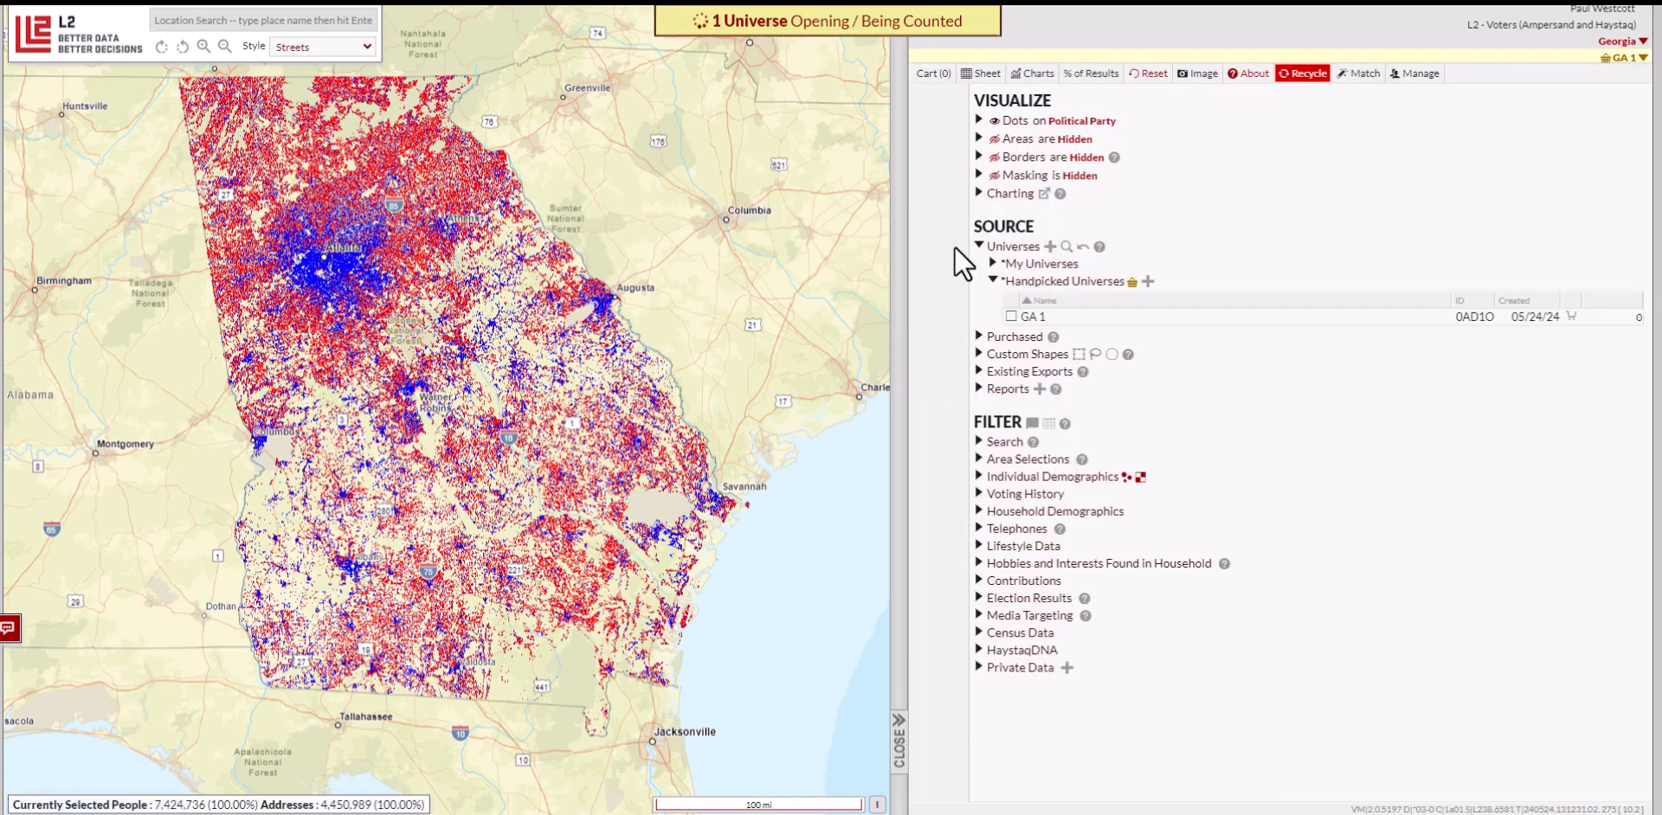
Zoom from Georgia to Windsong Way in Woodstock at 500 ft scale and open a household's details
{"action": "scroll", "coordinate": [318, 230], "scroll_direction": "up", "scroll_amount": 1}
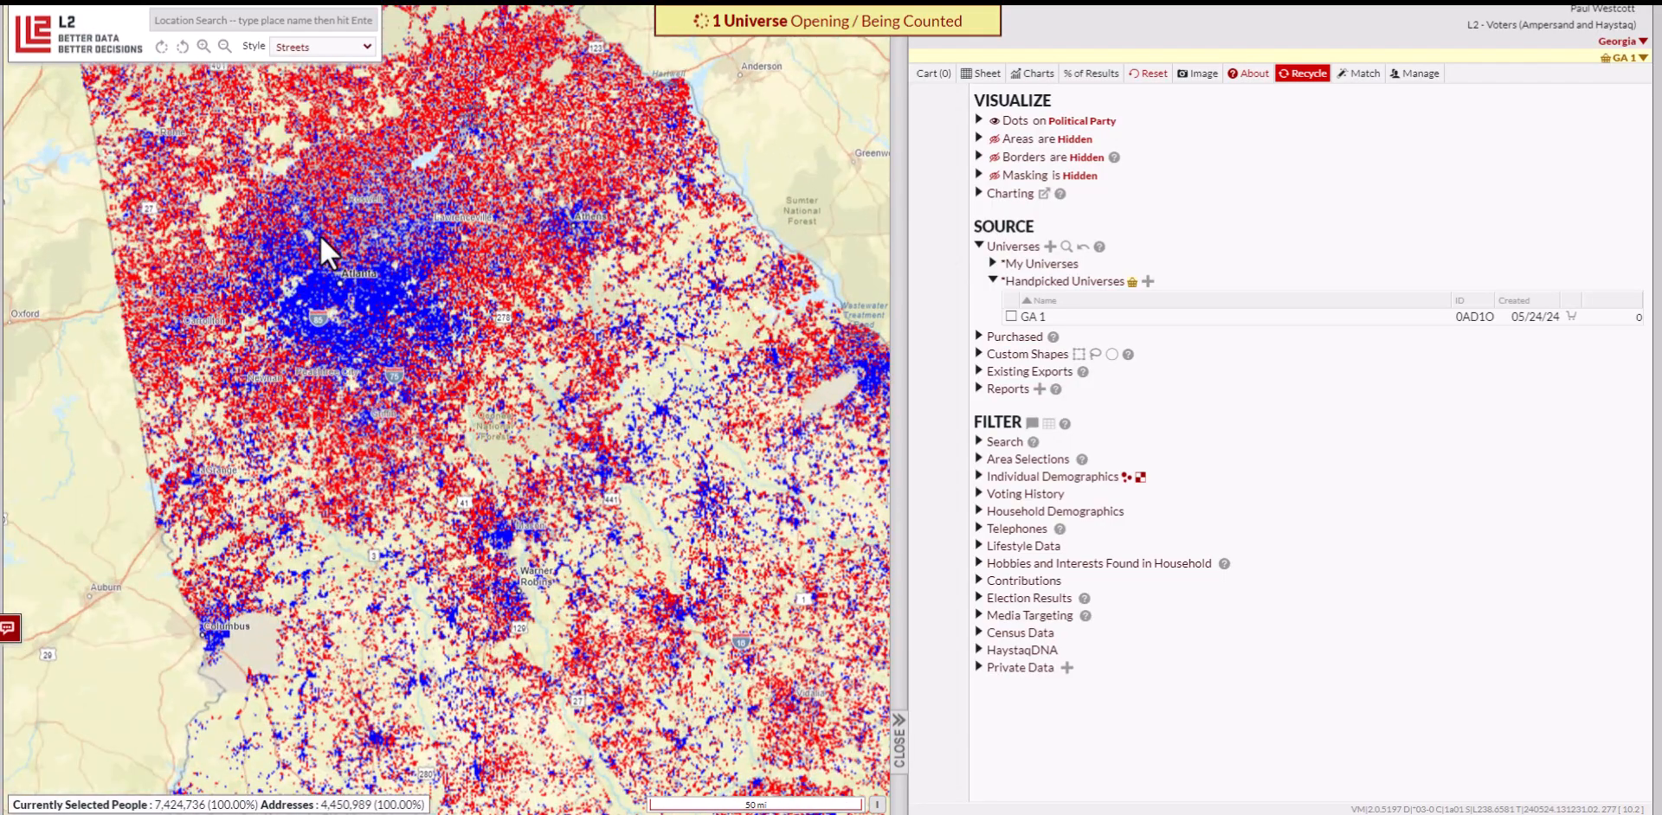
{"action": "scroll", "coordinate": [303, 267], "scroll_direction": "up", "scroll_amount": 1}
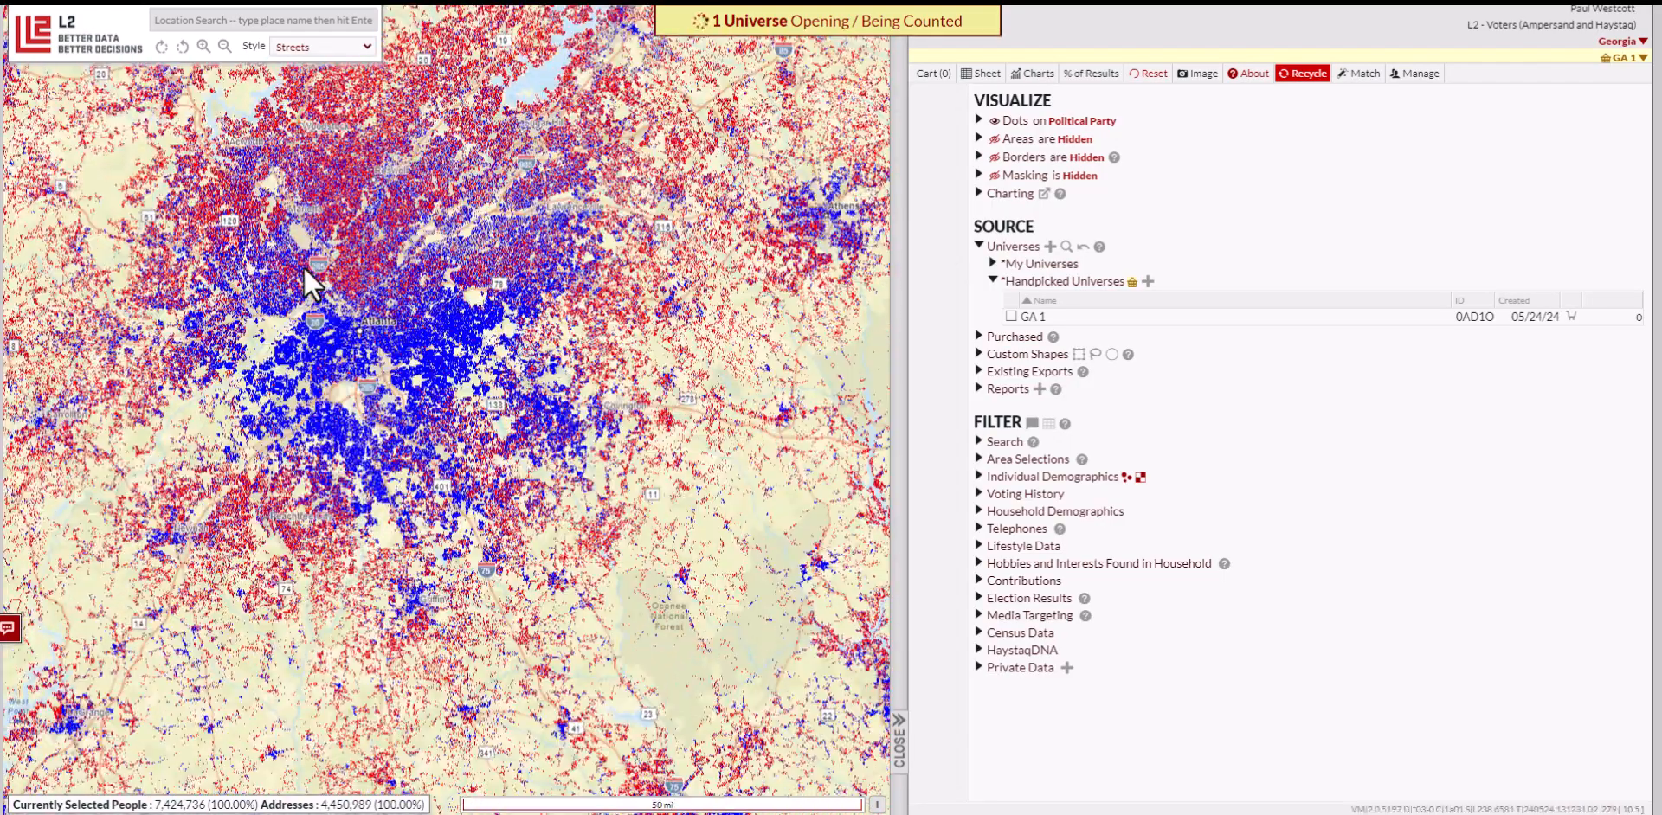
{"action": "scroll", "coordinate": [324, 243], "scroll_direction": "up", "scroll_amount": 1}
{"action": "left_click_drag", "start_coordinate": [319, 131], "coordinate": [351, 396]}
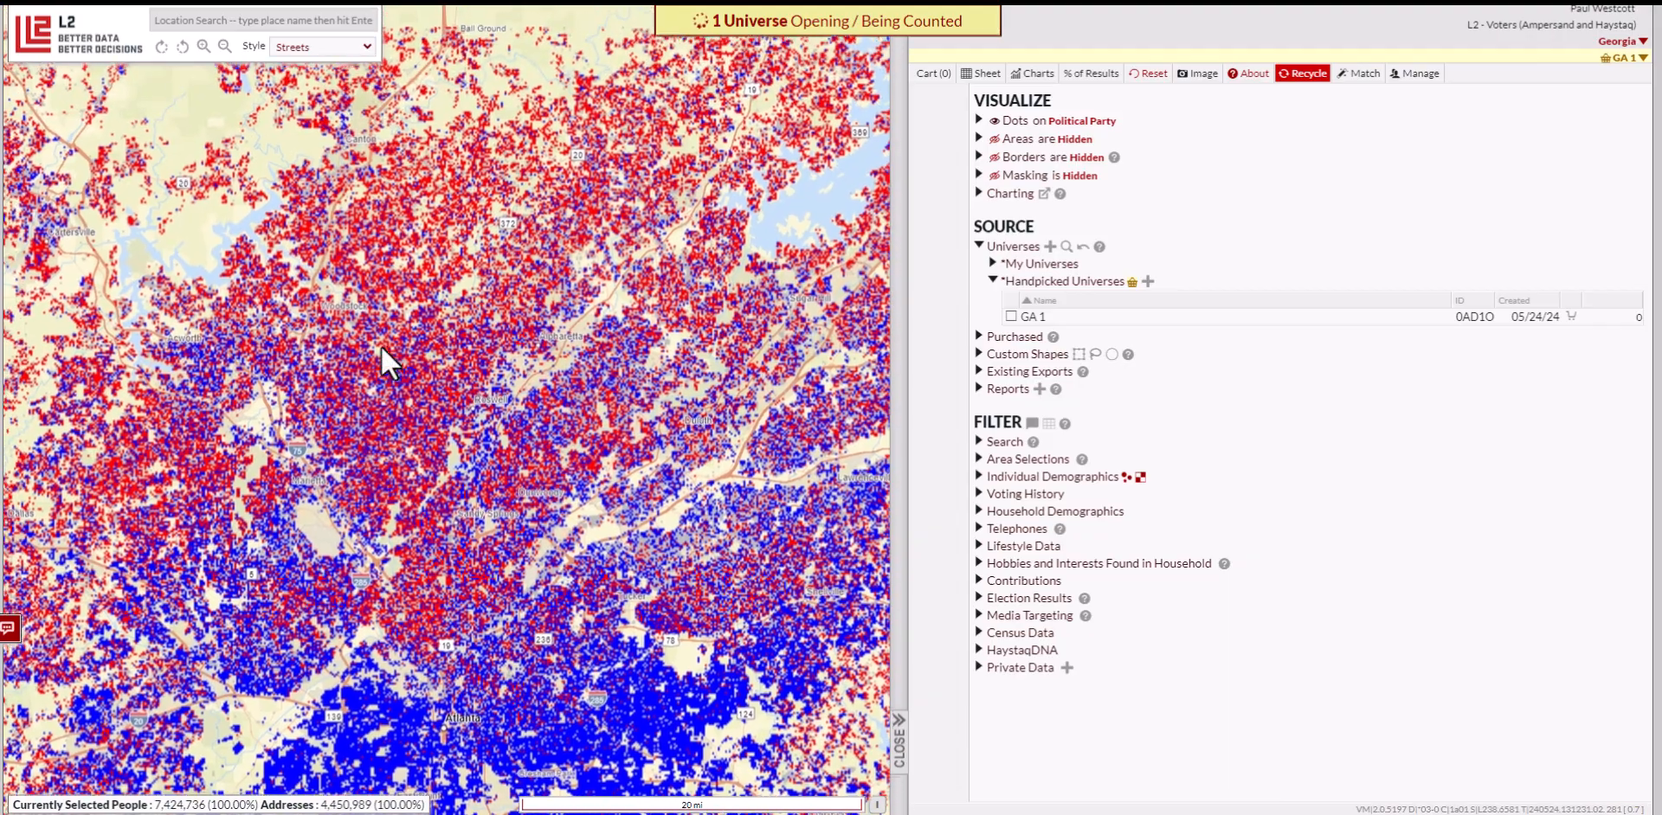
{"action": "scroll", "coordinate": [345, 311], "scroll_direction": "up", "scroll_amount": 2}
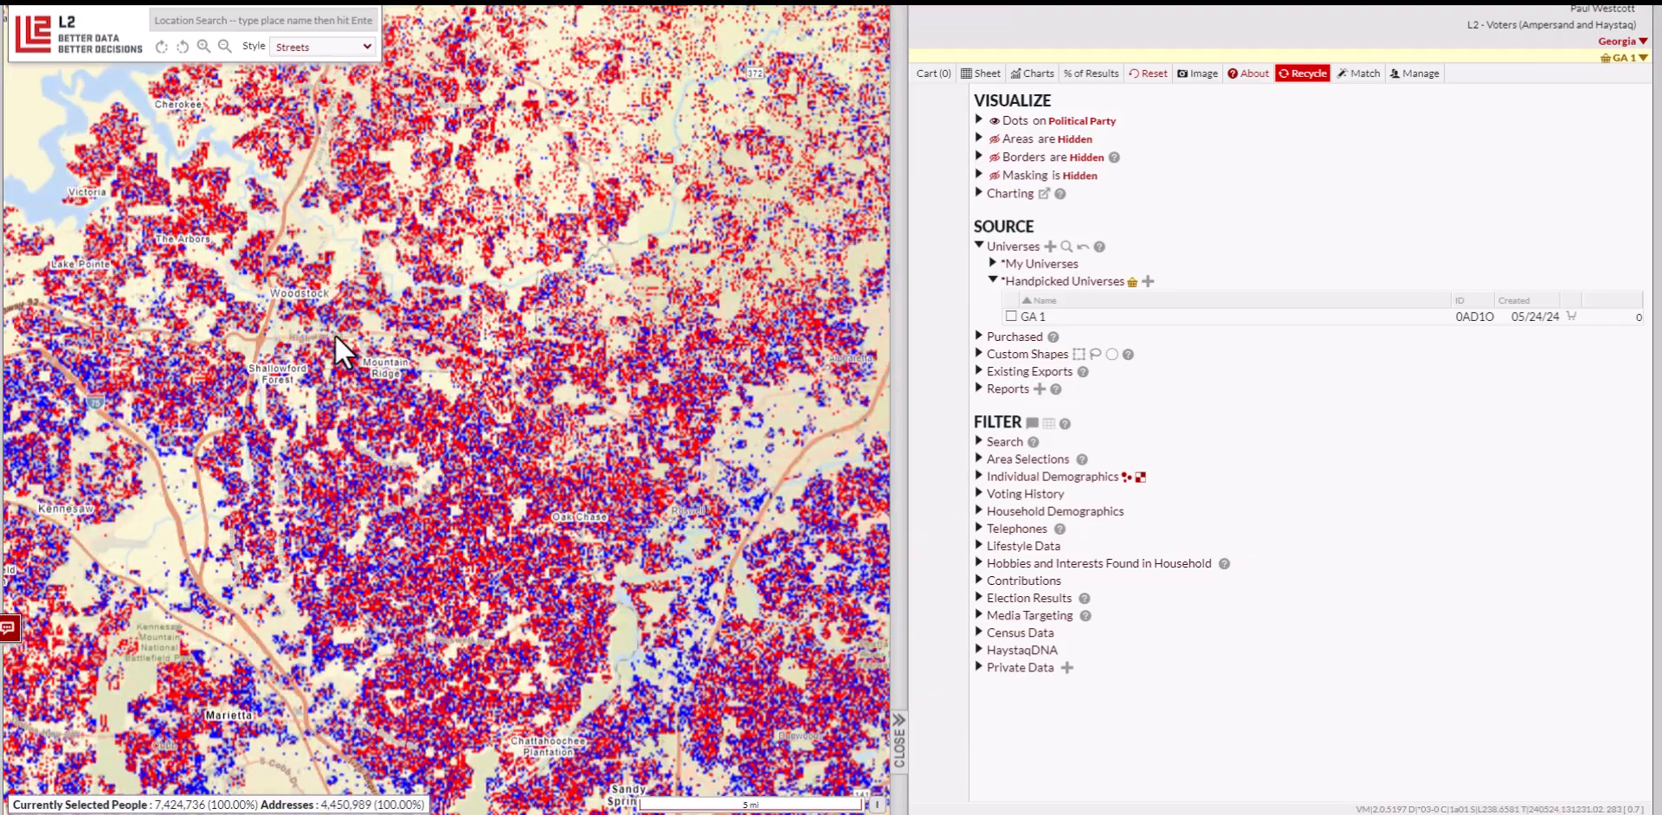
{"action": "scroll", "coordinate": [260, 294], "scroll_direction": "up", "scroll_amount": 2}
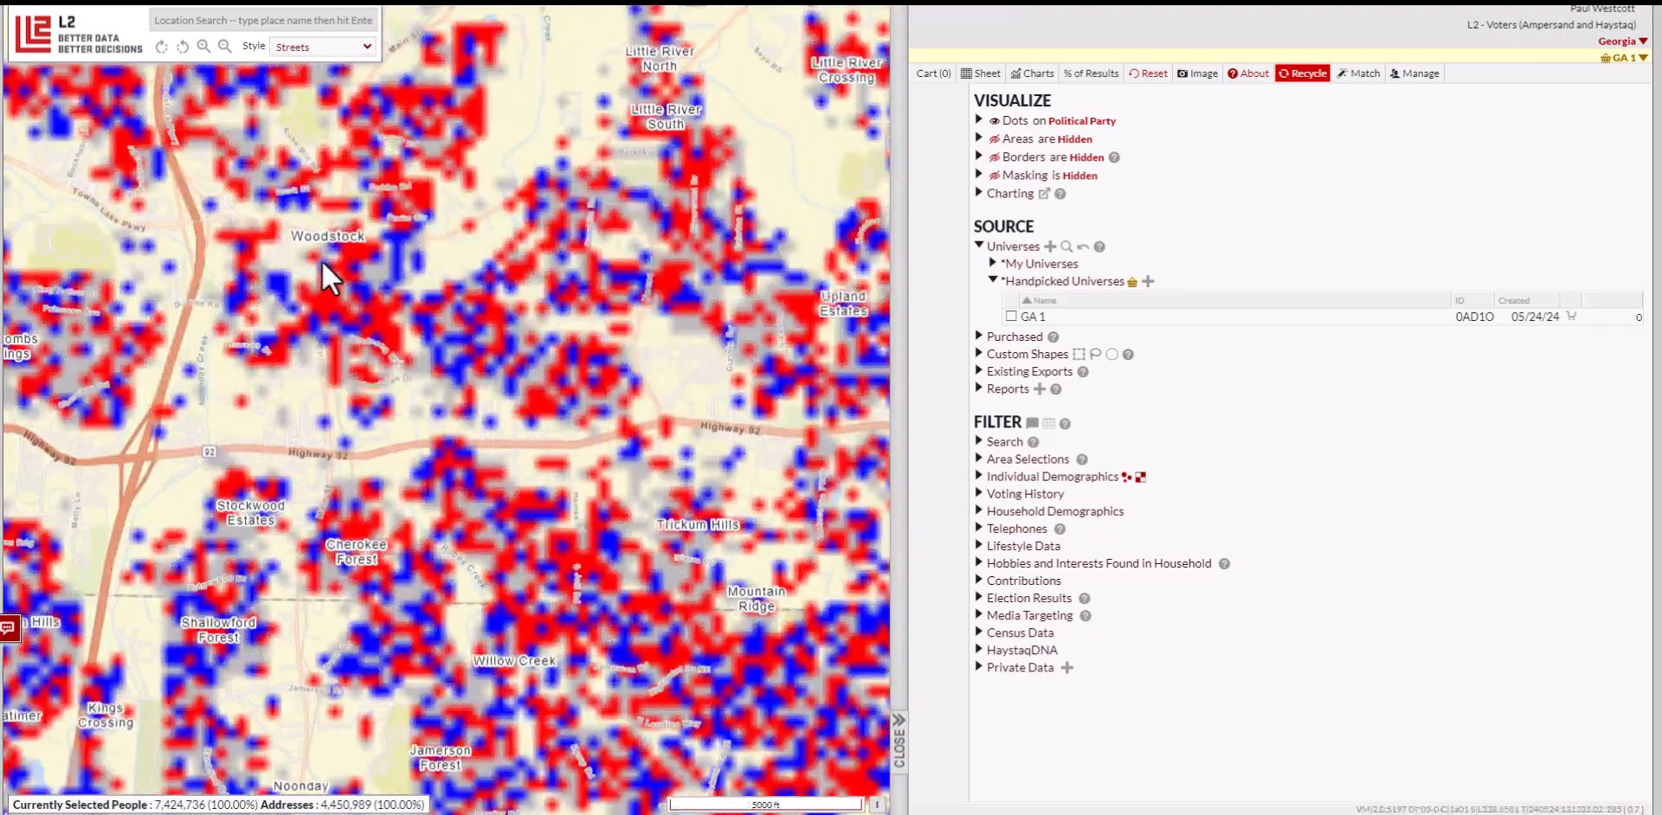
{"action": "scroll", "coordinate": [323, 256], "scroll_direction": "up", "scroll_amount": 2}
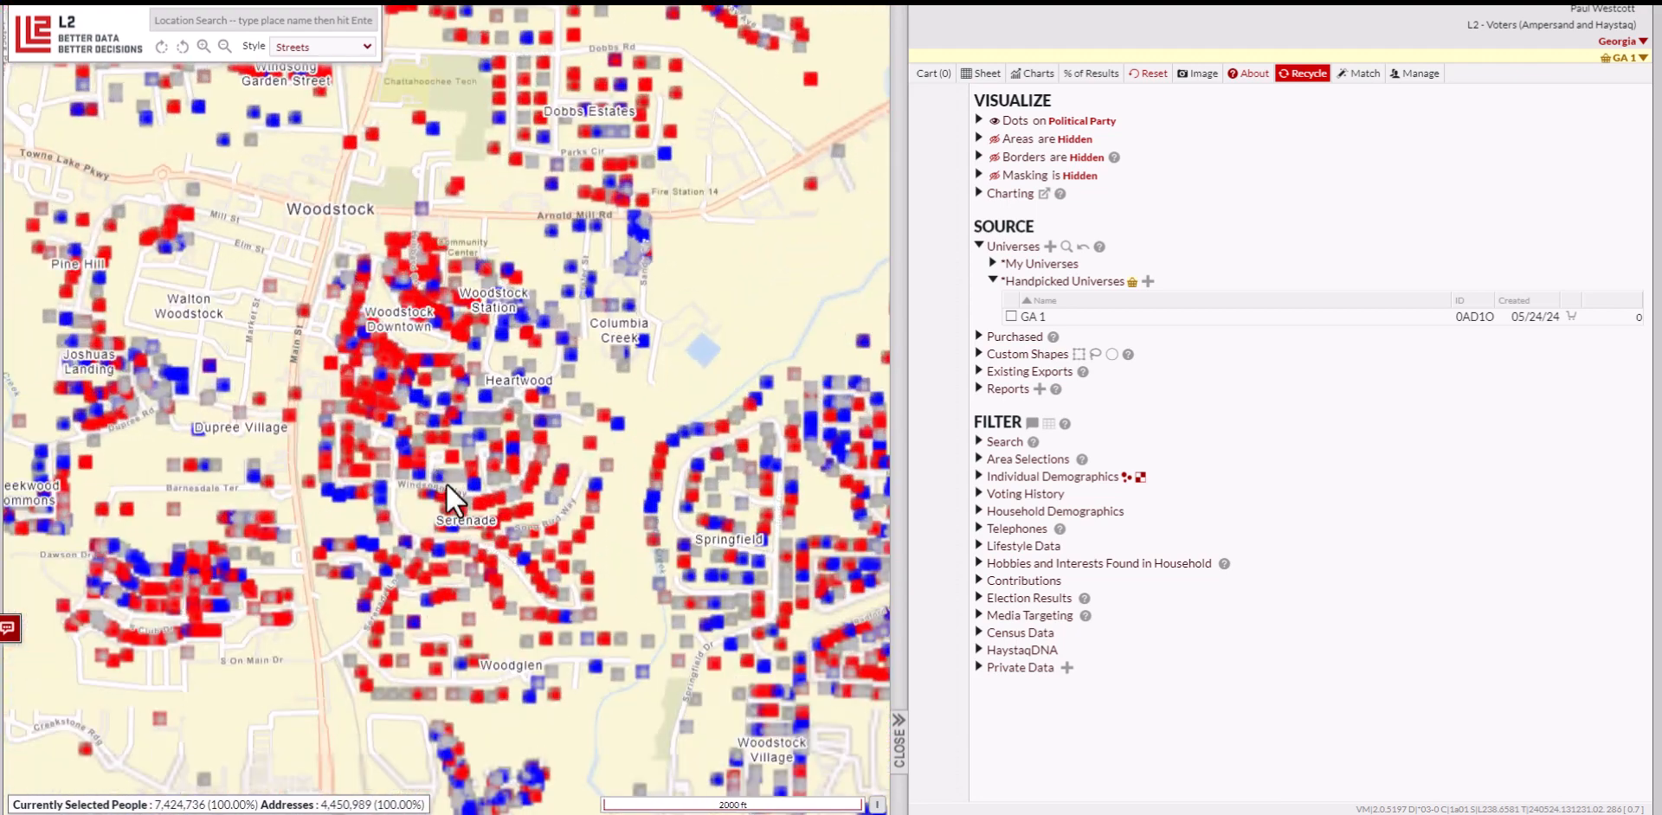
{"action": "left_click_drag", "start_coordinate": [444, 483], "coordinate": [412, 372]}
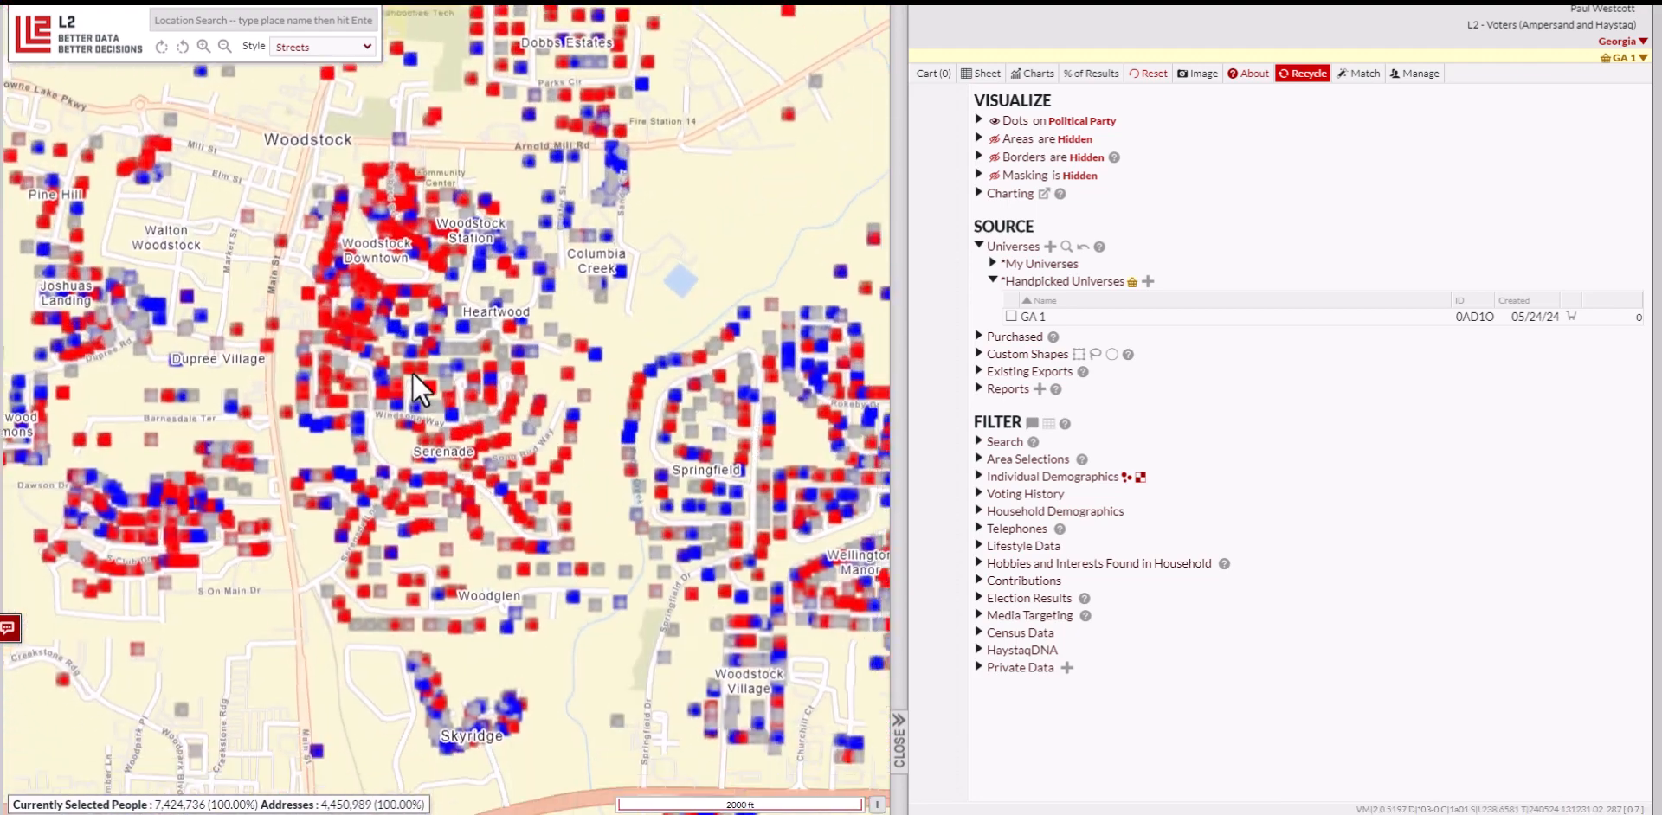
{"action": "scroll", "coordinate": [412, 372], "scroll_direction": "up", "scroll_amount": 1}
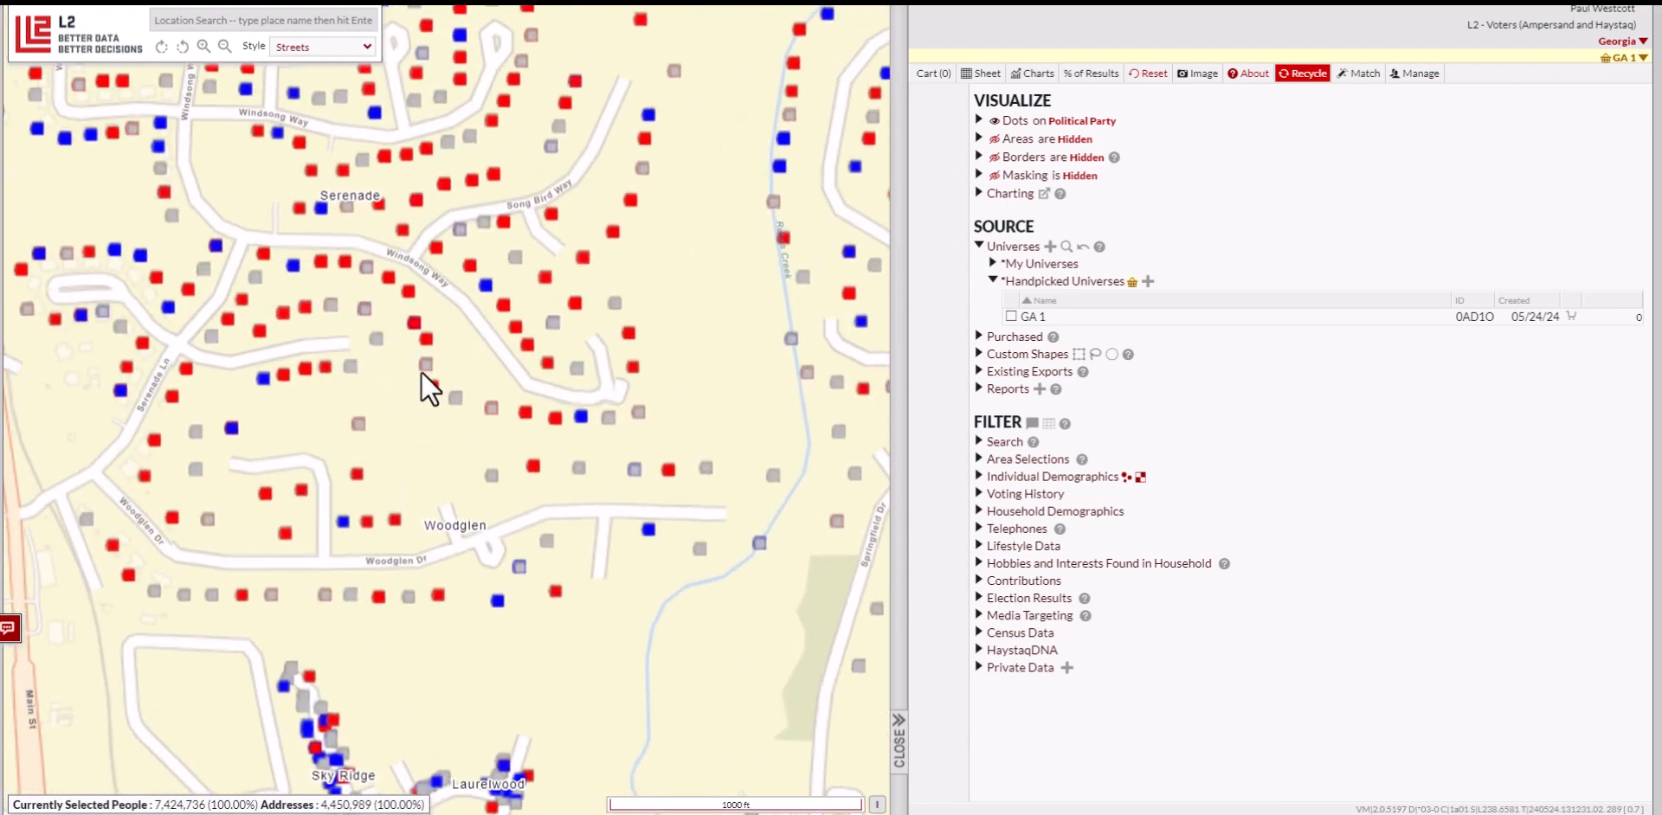
{"action": "scroll", "coordinate": [412, 350], "scroll_direction": "up", "scroll_amount": 1}
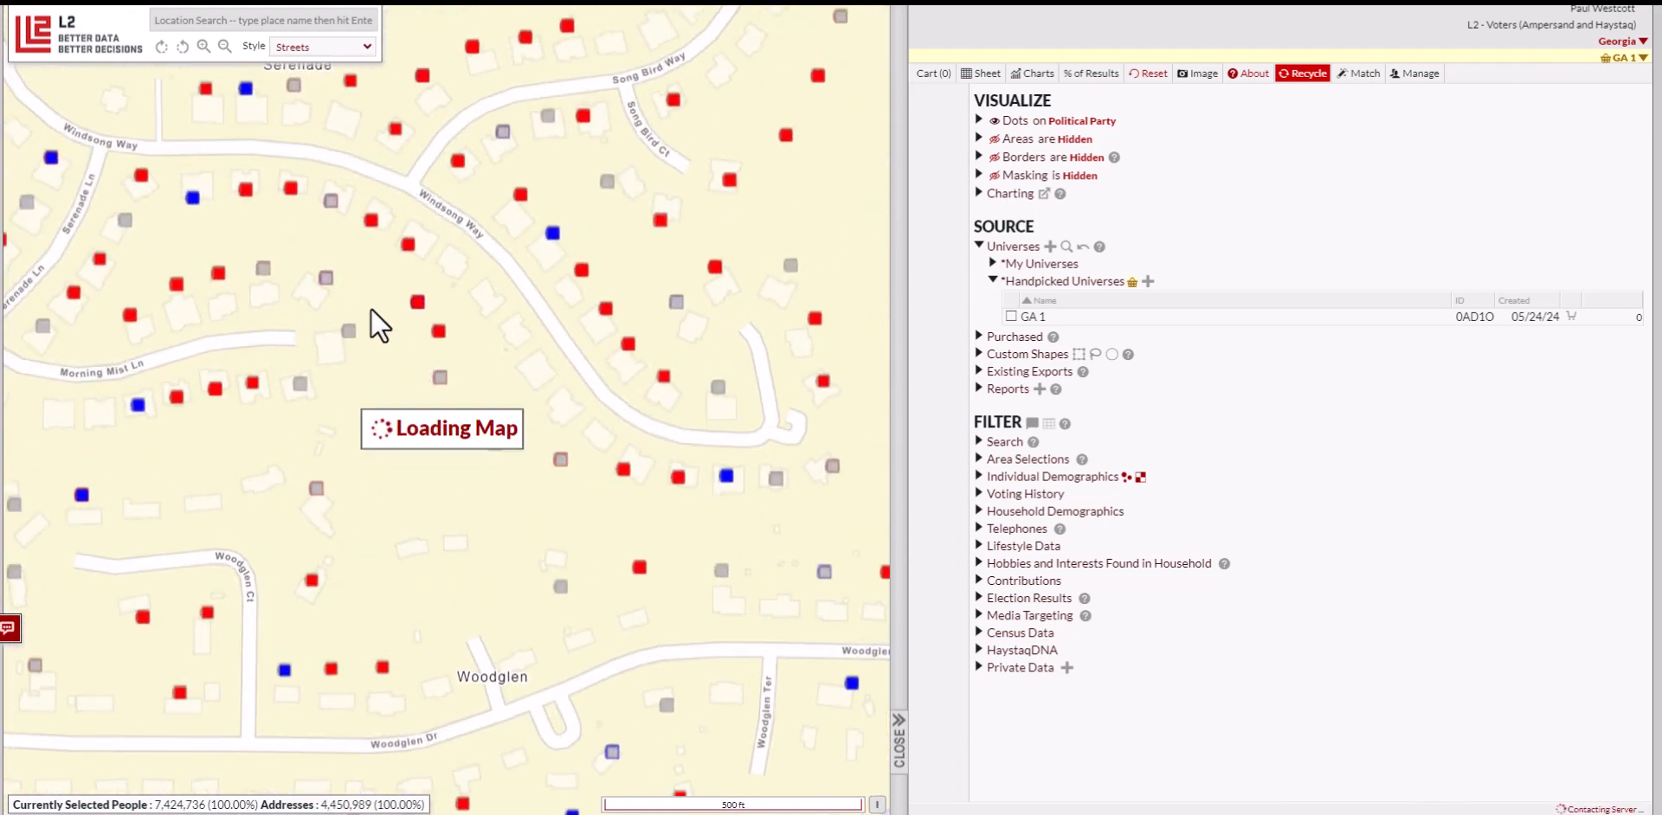
{"action": "left_click_drag", "start_coordinate": [329, 289], "coordinate": [408, 299]}
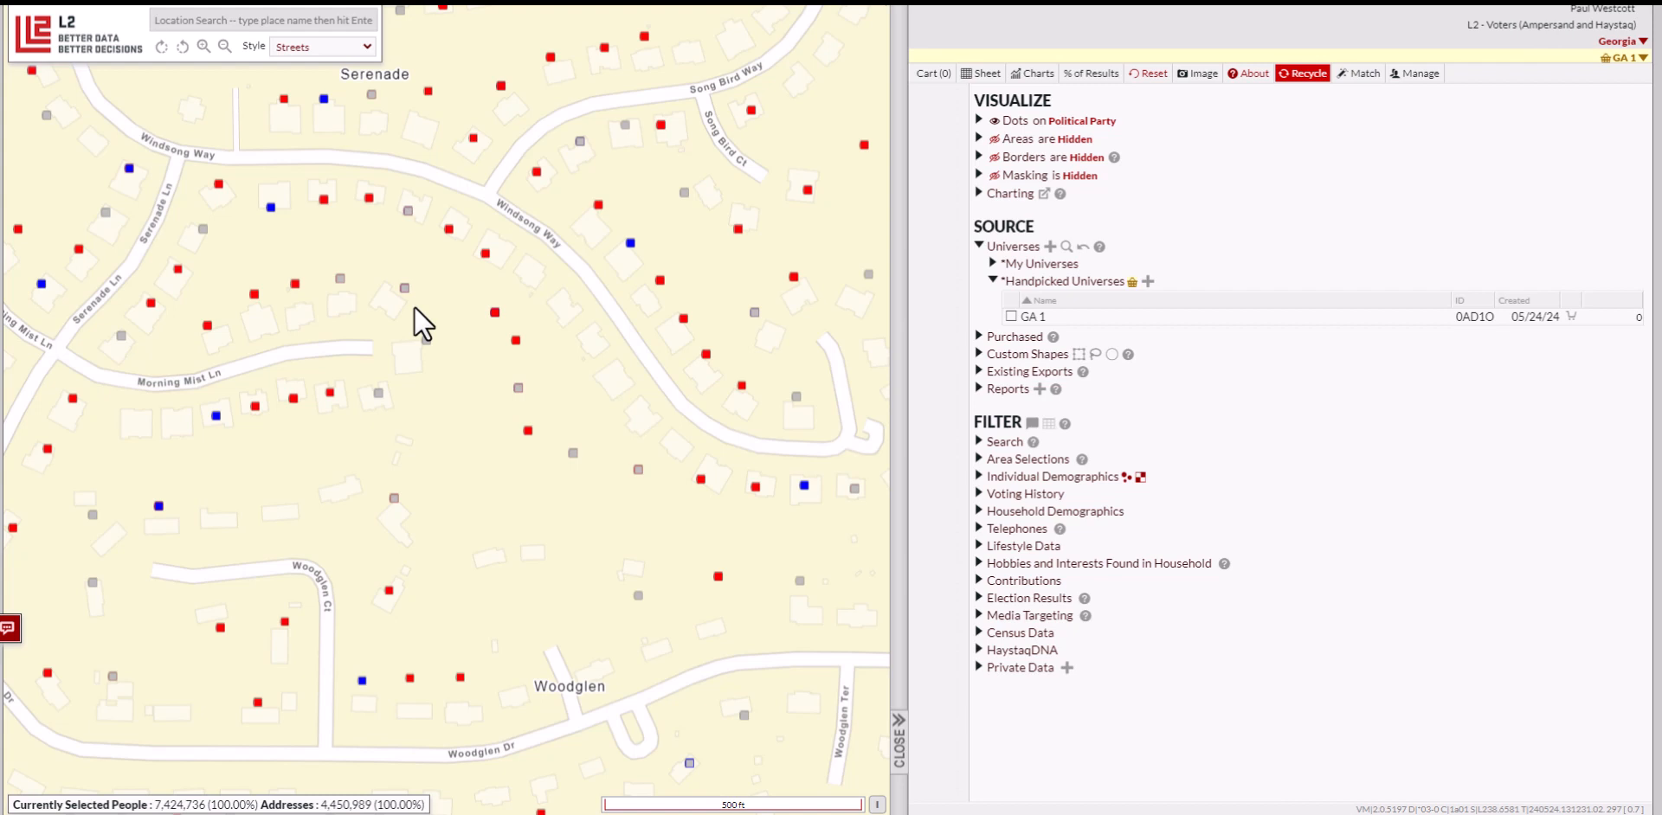
{"action": "left_click", "coordinate": [202, 228]}
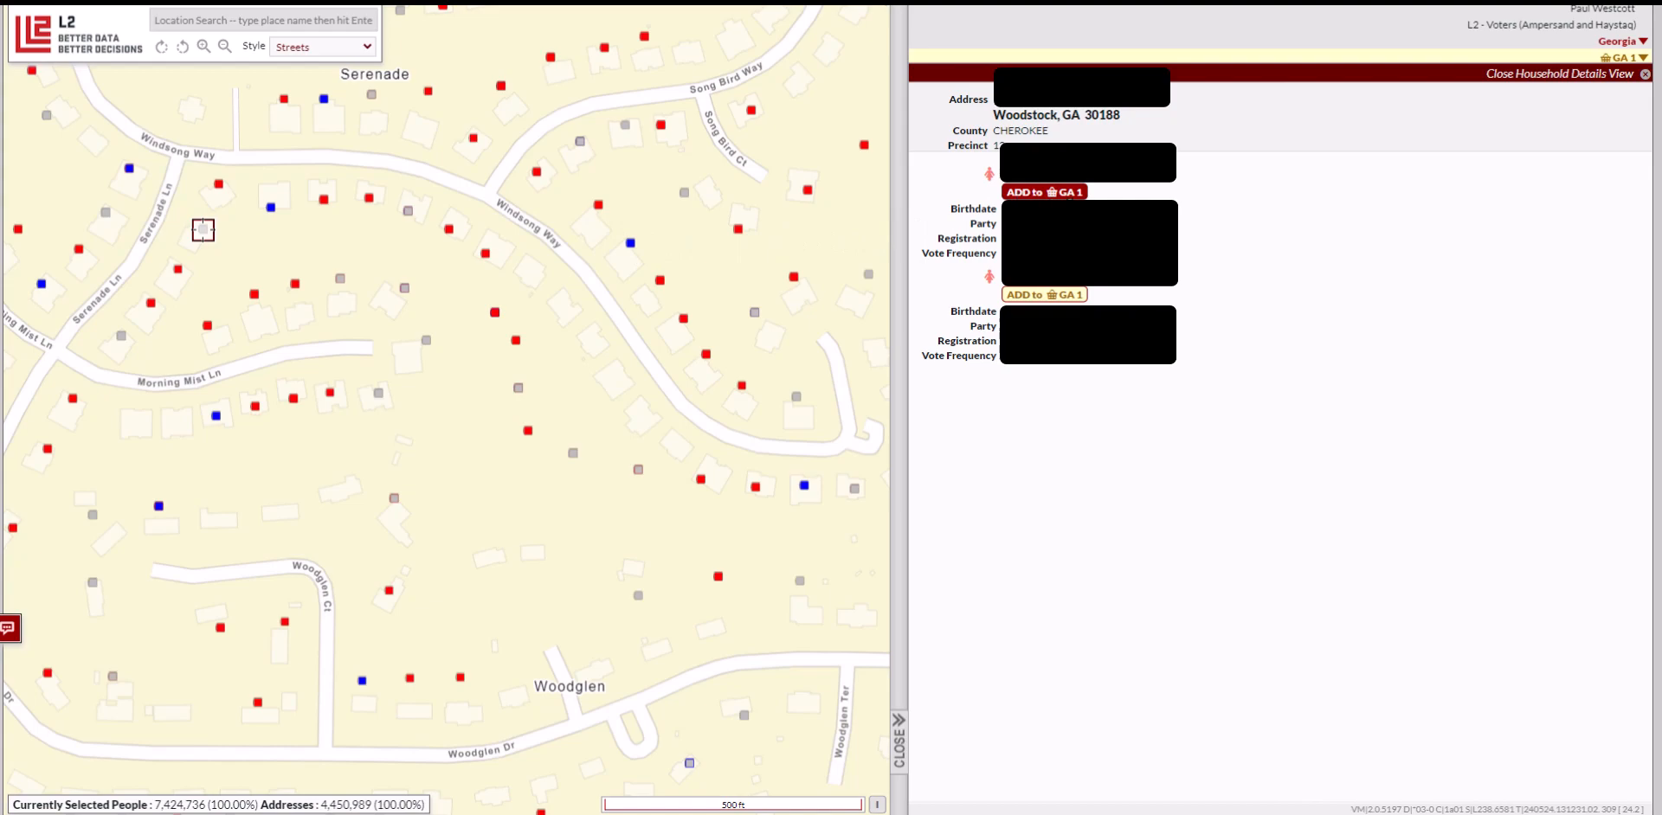
Add the residents of three Windsong Way households, five people in all, to GA 1
{"action": "left_click", "coordinate": [1043, 191]}
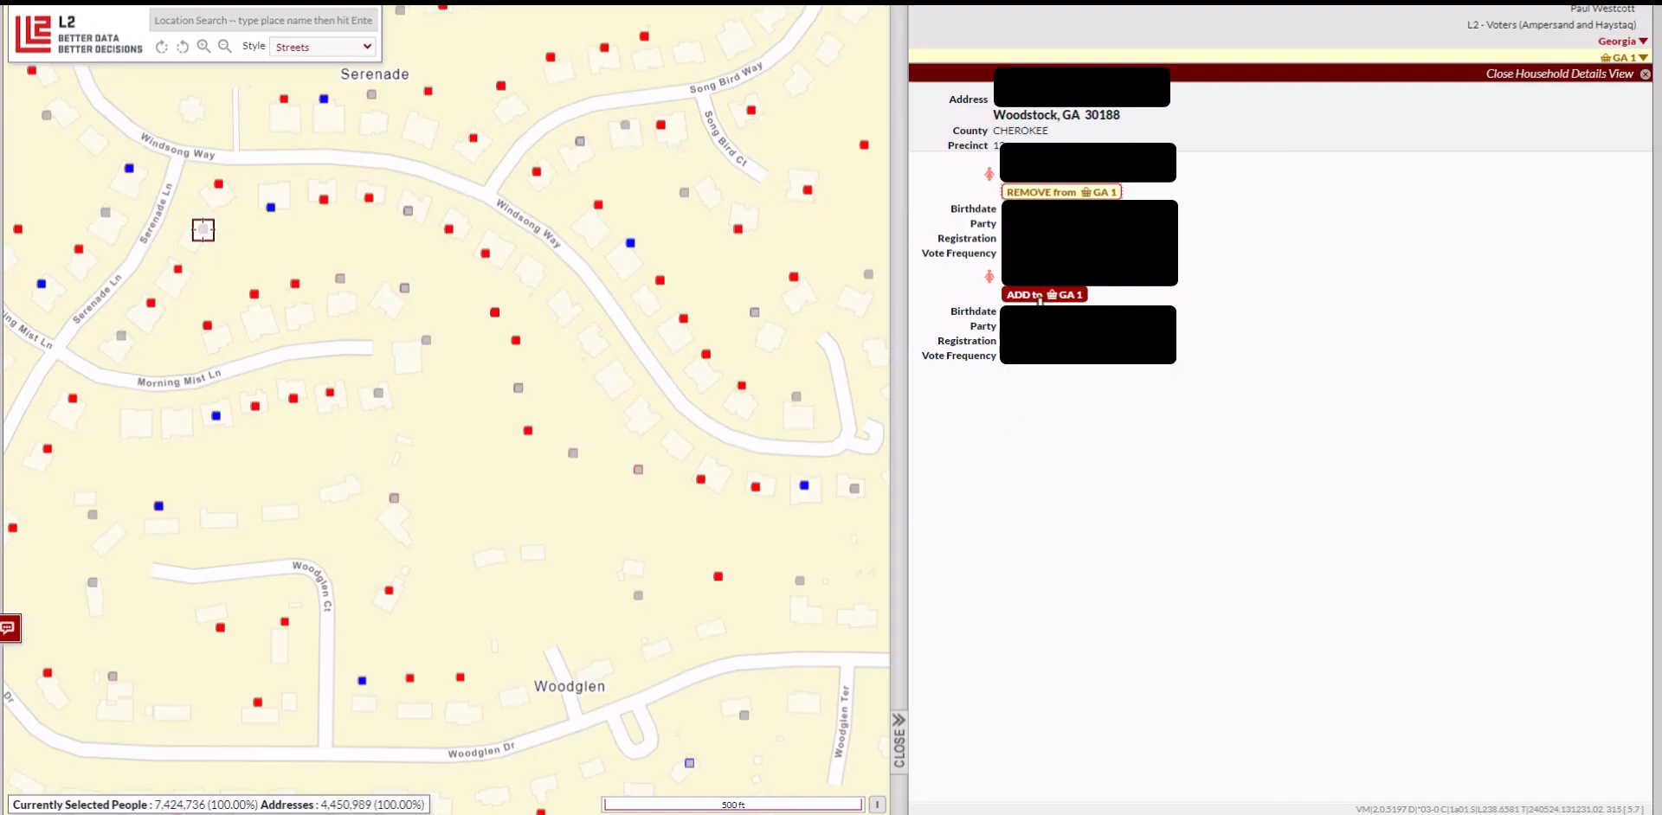
{"action": "left_click", "coordinate": [1044, 295]}
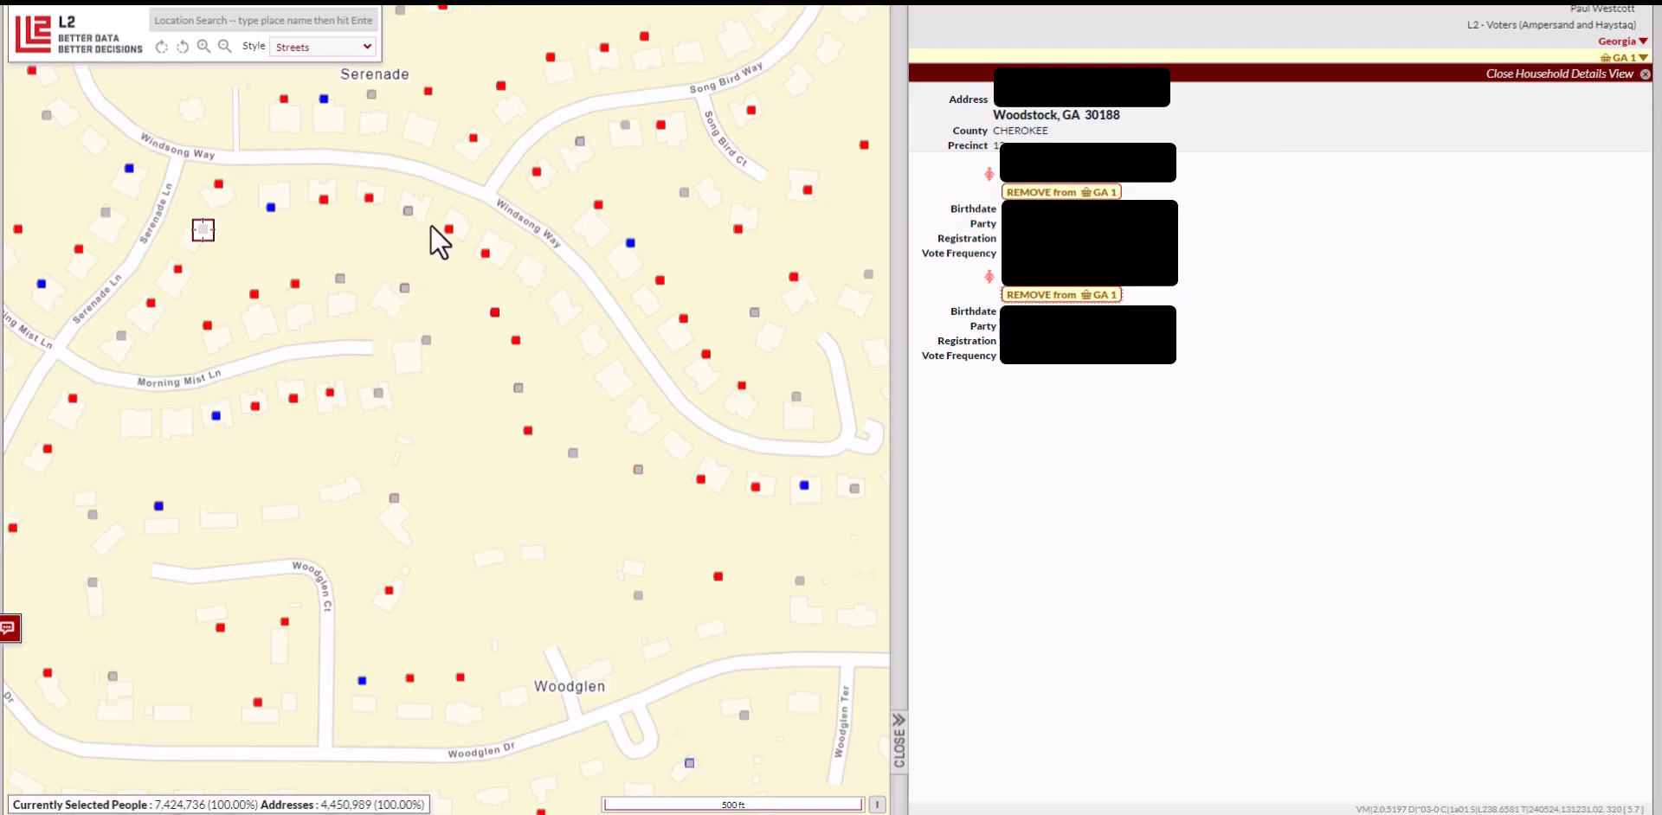
{"action": "left_click", "coordinate": [449, 227]}
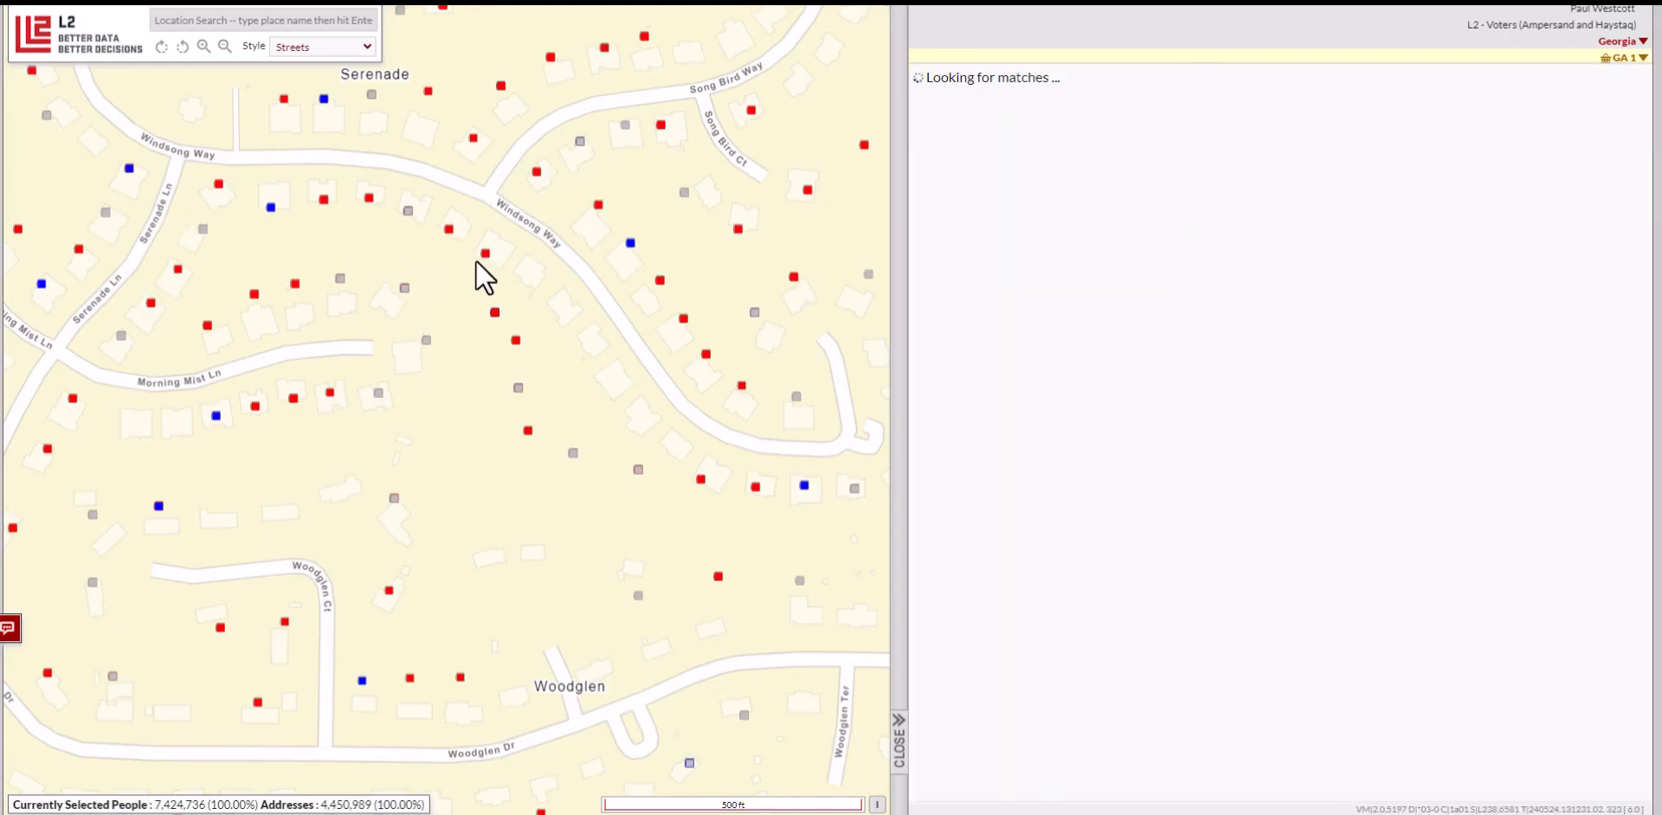
{"action": "left_click", "coordinate": [1044, 192]}
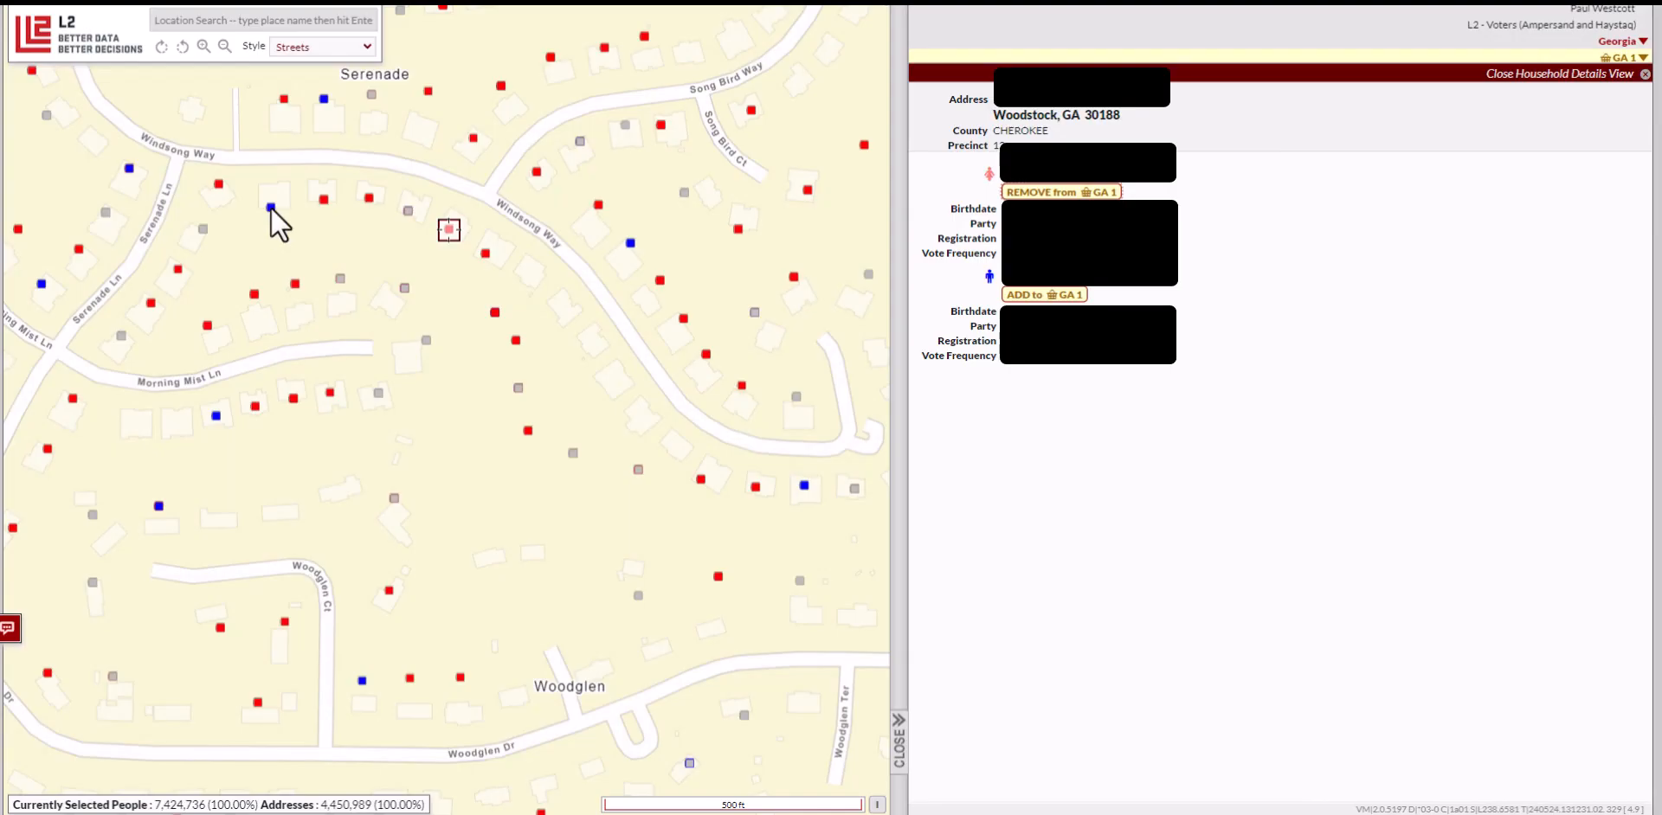
{"action": "left_click", "coordinate": [271, 208]}
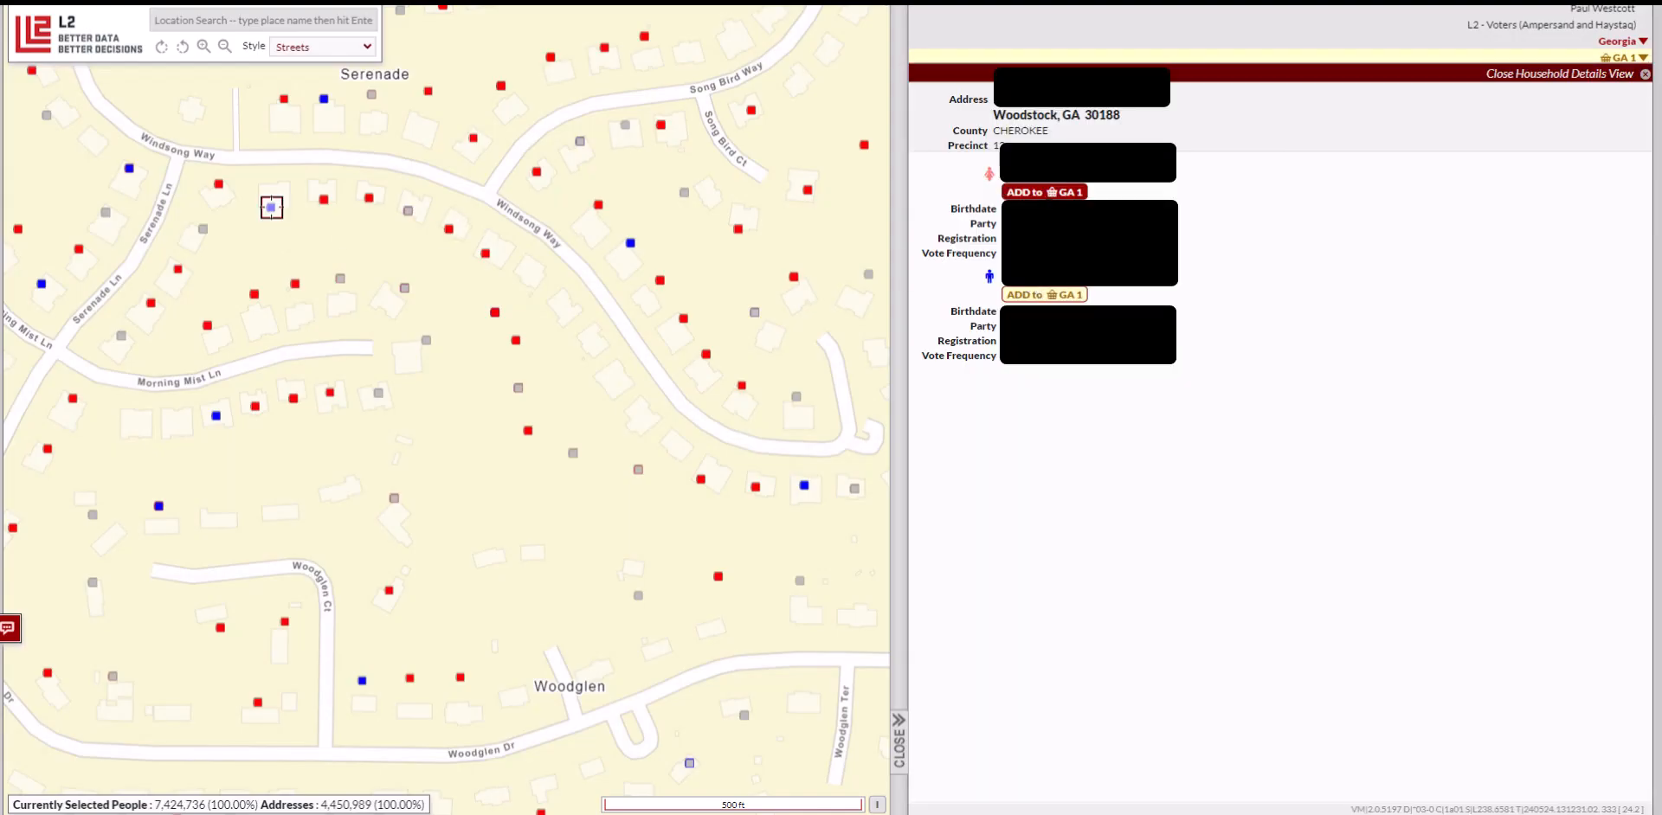
{"action": "left_click", "coordinate": [1066, 292]}
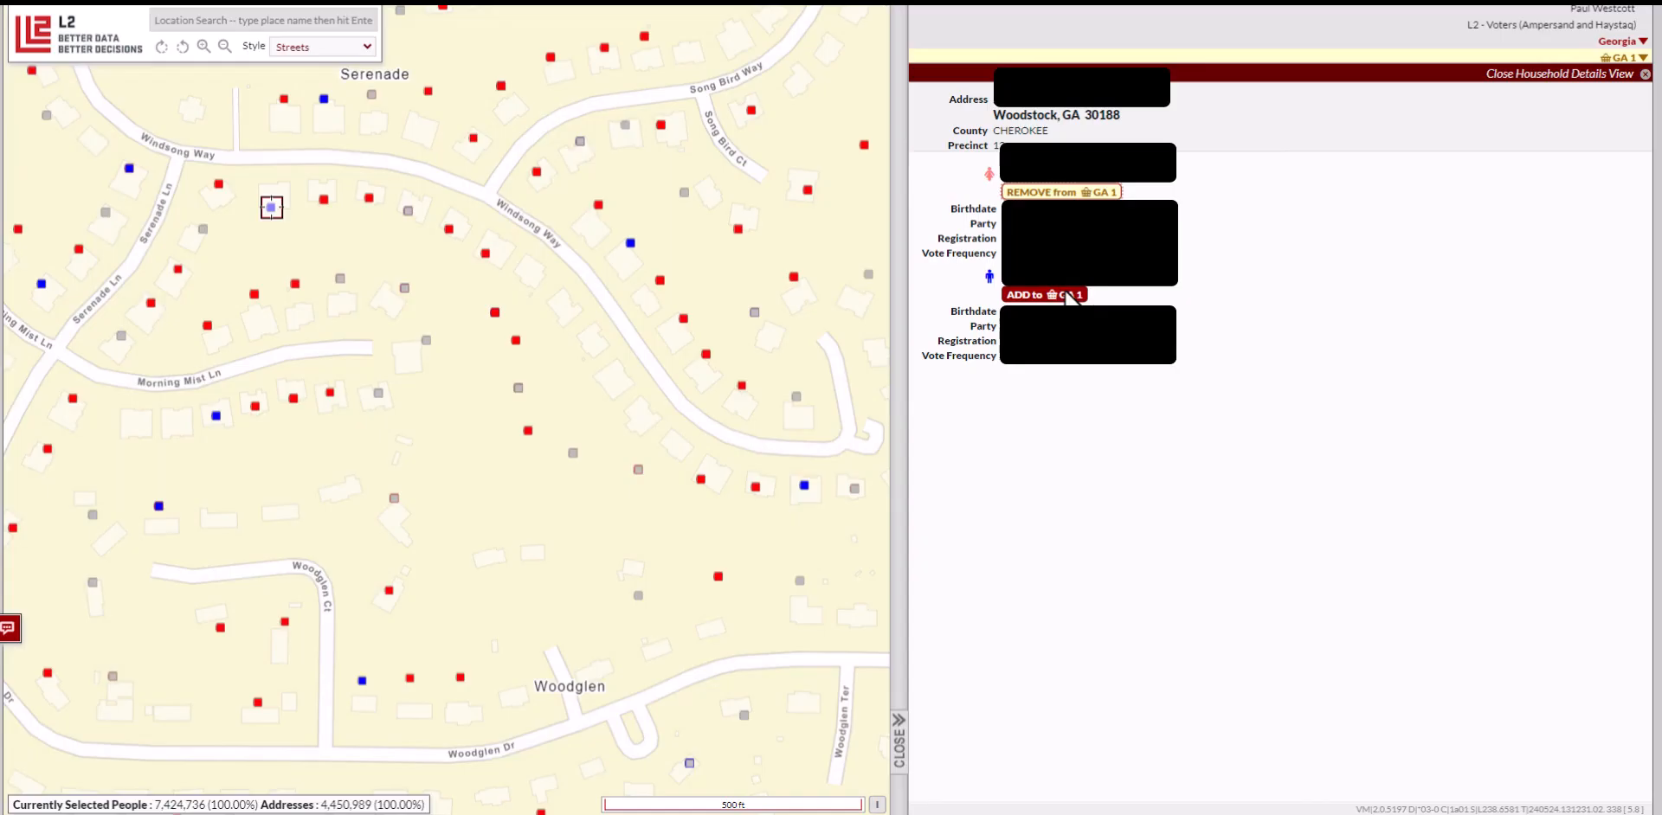
{"action": "left_click", "coordinate": [1067, 295]}
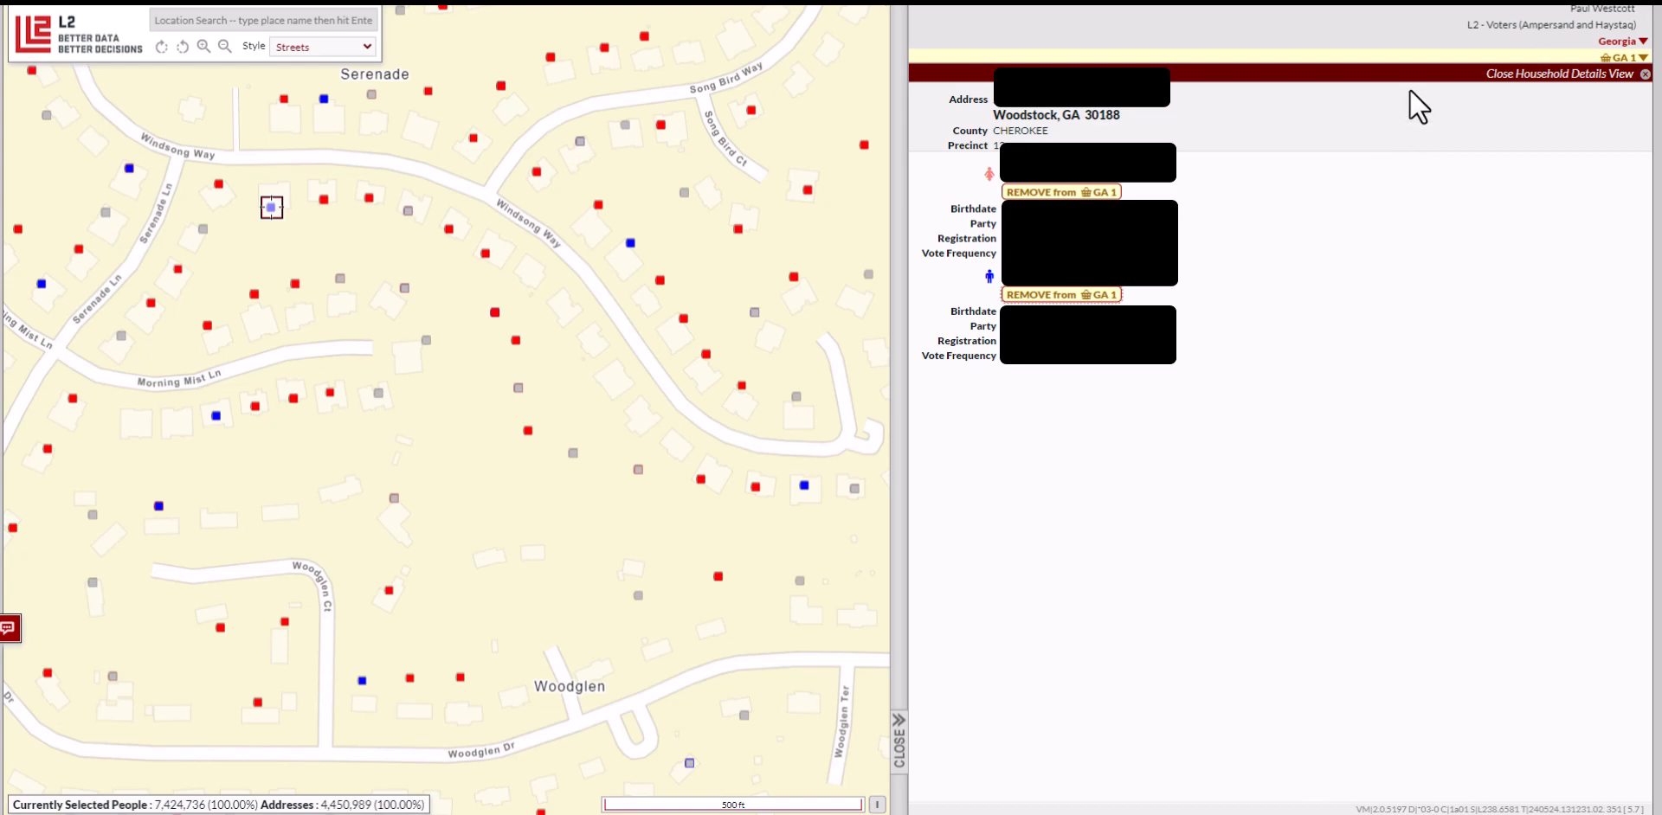
Close Household Details and view GA 1's list of five Woodstock residents
{"action": "left_click", "coordinate": [1601, 73]}
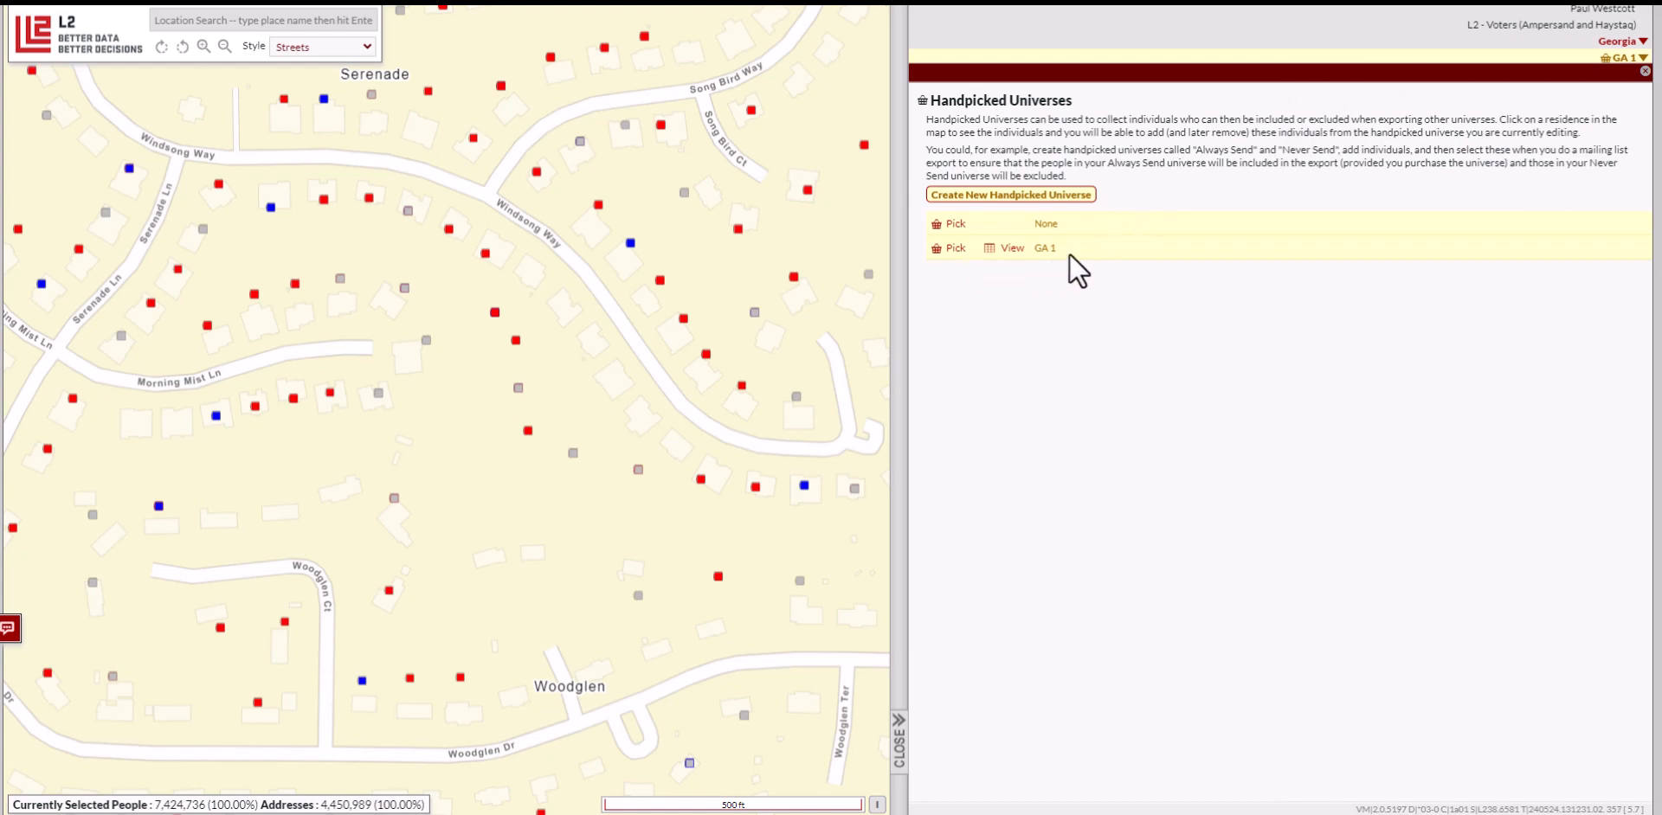
{"action": "left_click", "coordinate": [1018, 252]}
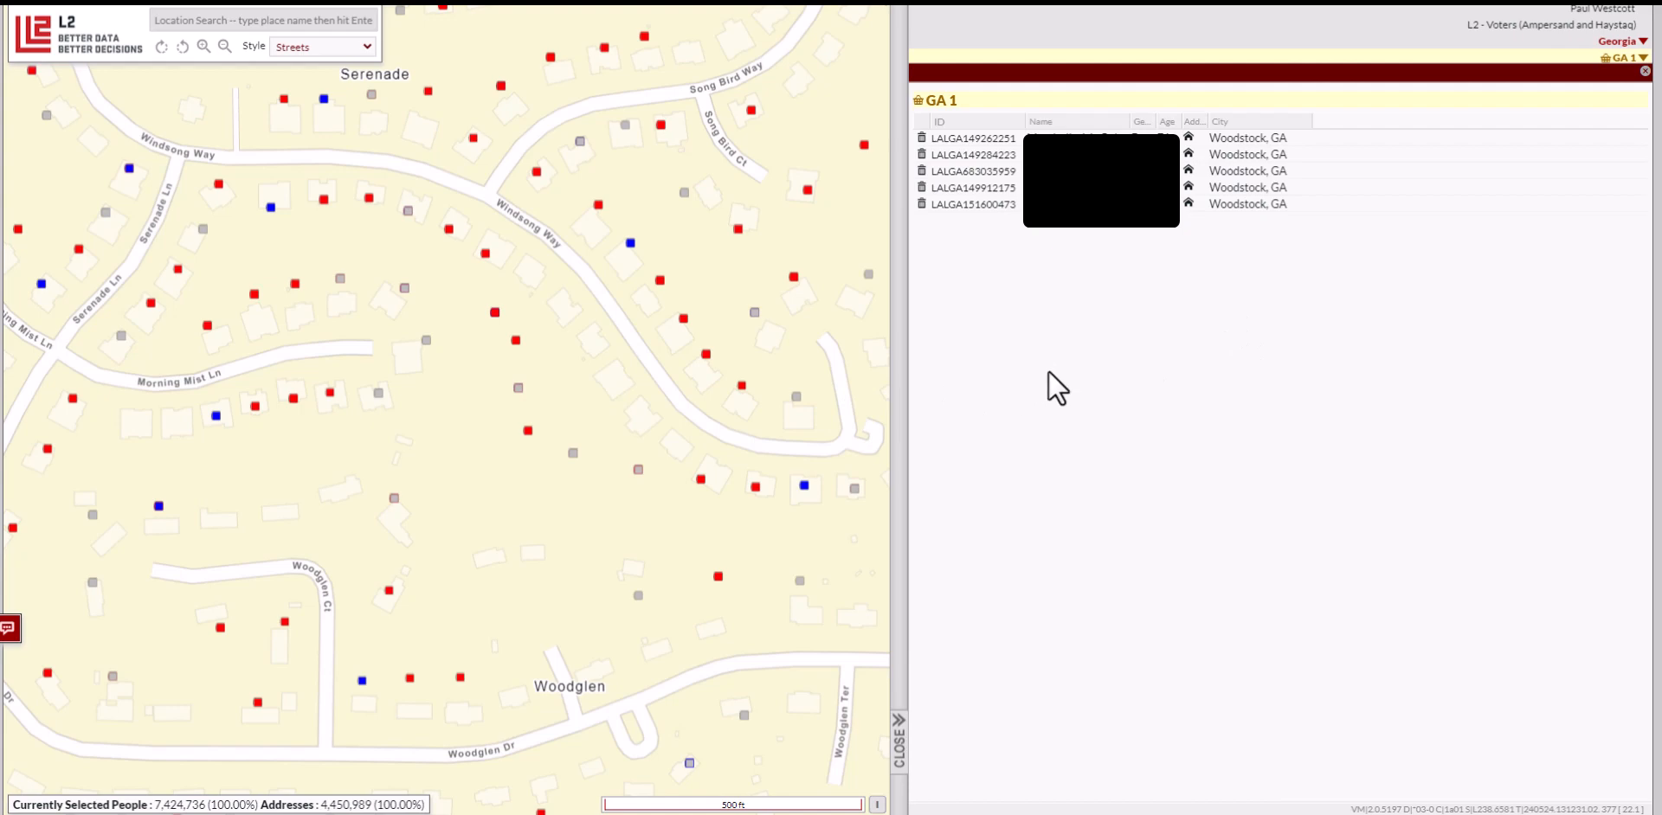
Close the GA 1 member list and zoom the map out to the 2 mi scale
{"action": "left_click", "coordinate": [1645, 70]}
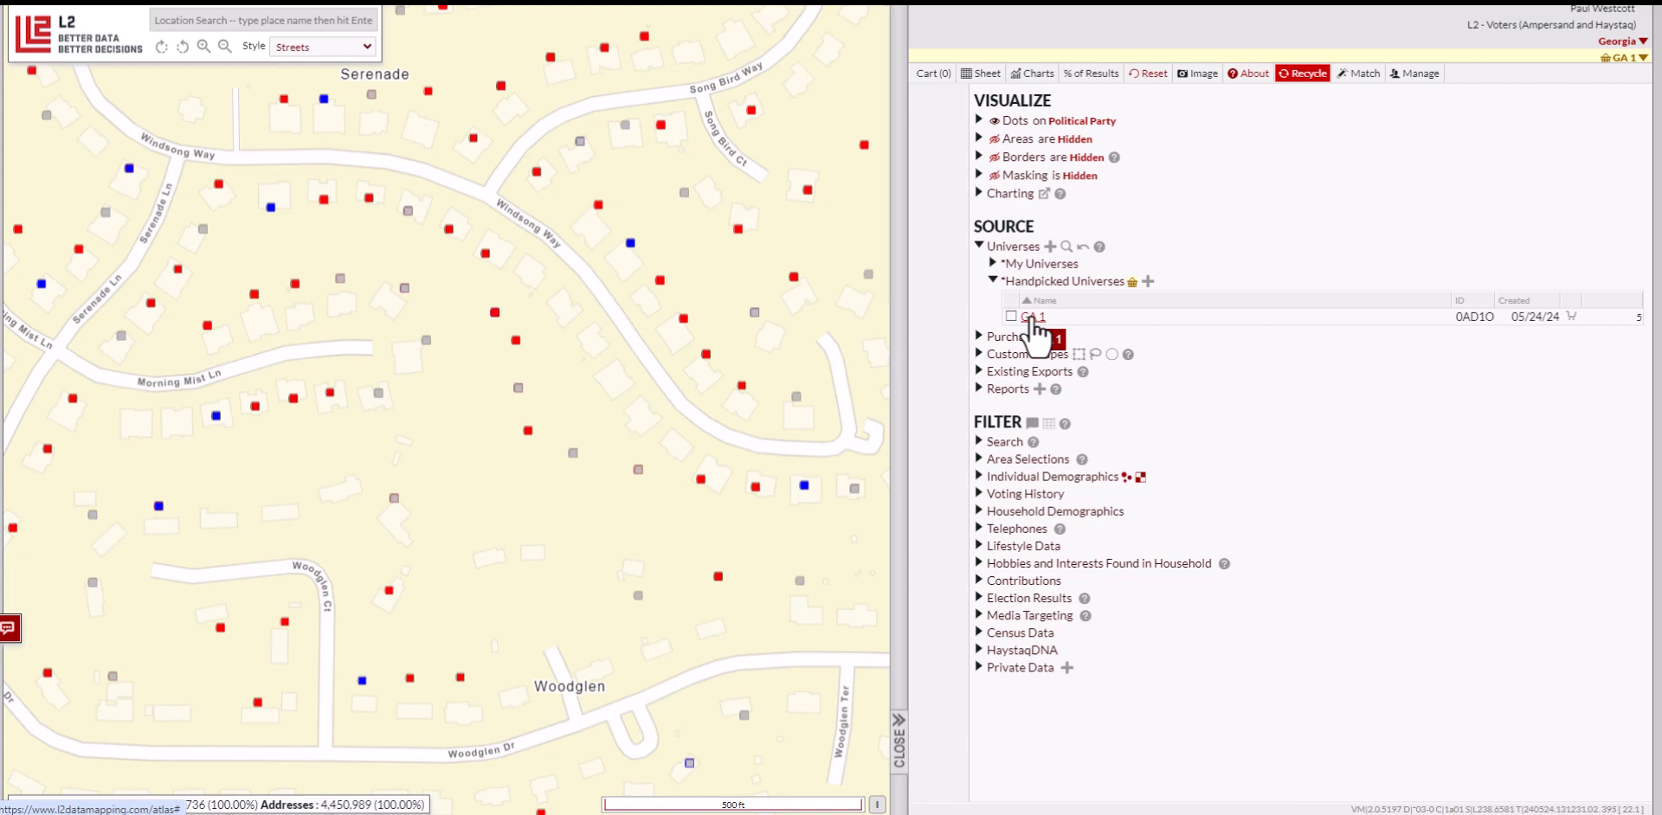
{"action": "scroll", "coordinate": [487, 348], "scroll_direction": "down", "scroll_amount": 2}
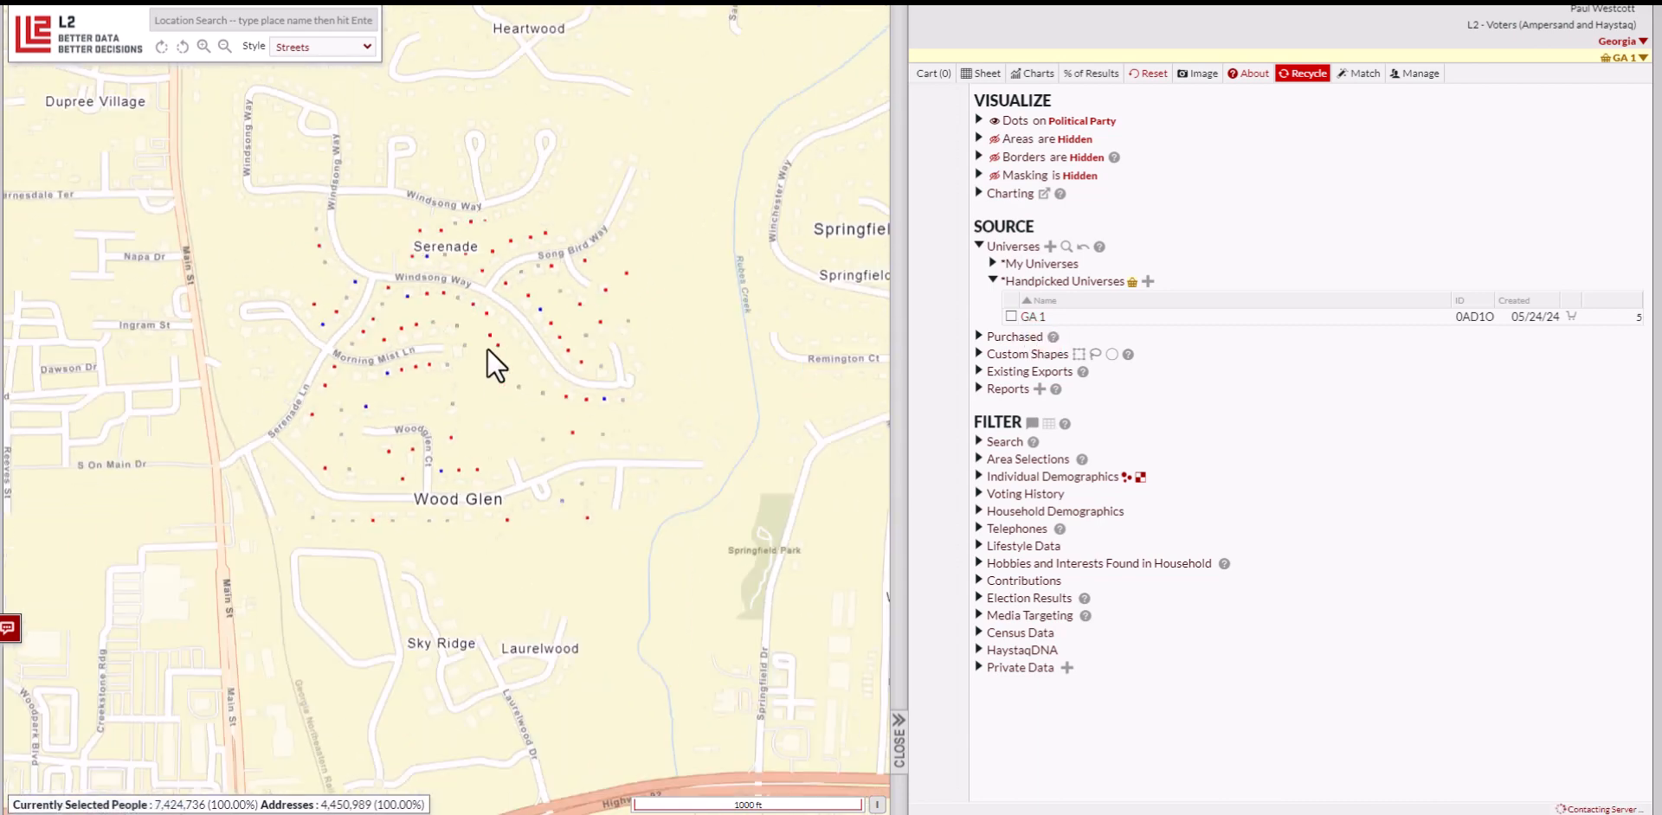
{"action": "scroll", "coordinate": [486, 348], "scroll_direction": "down", "scroll_amount": 1}
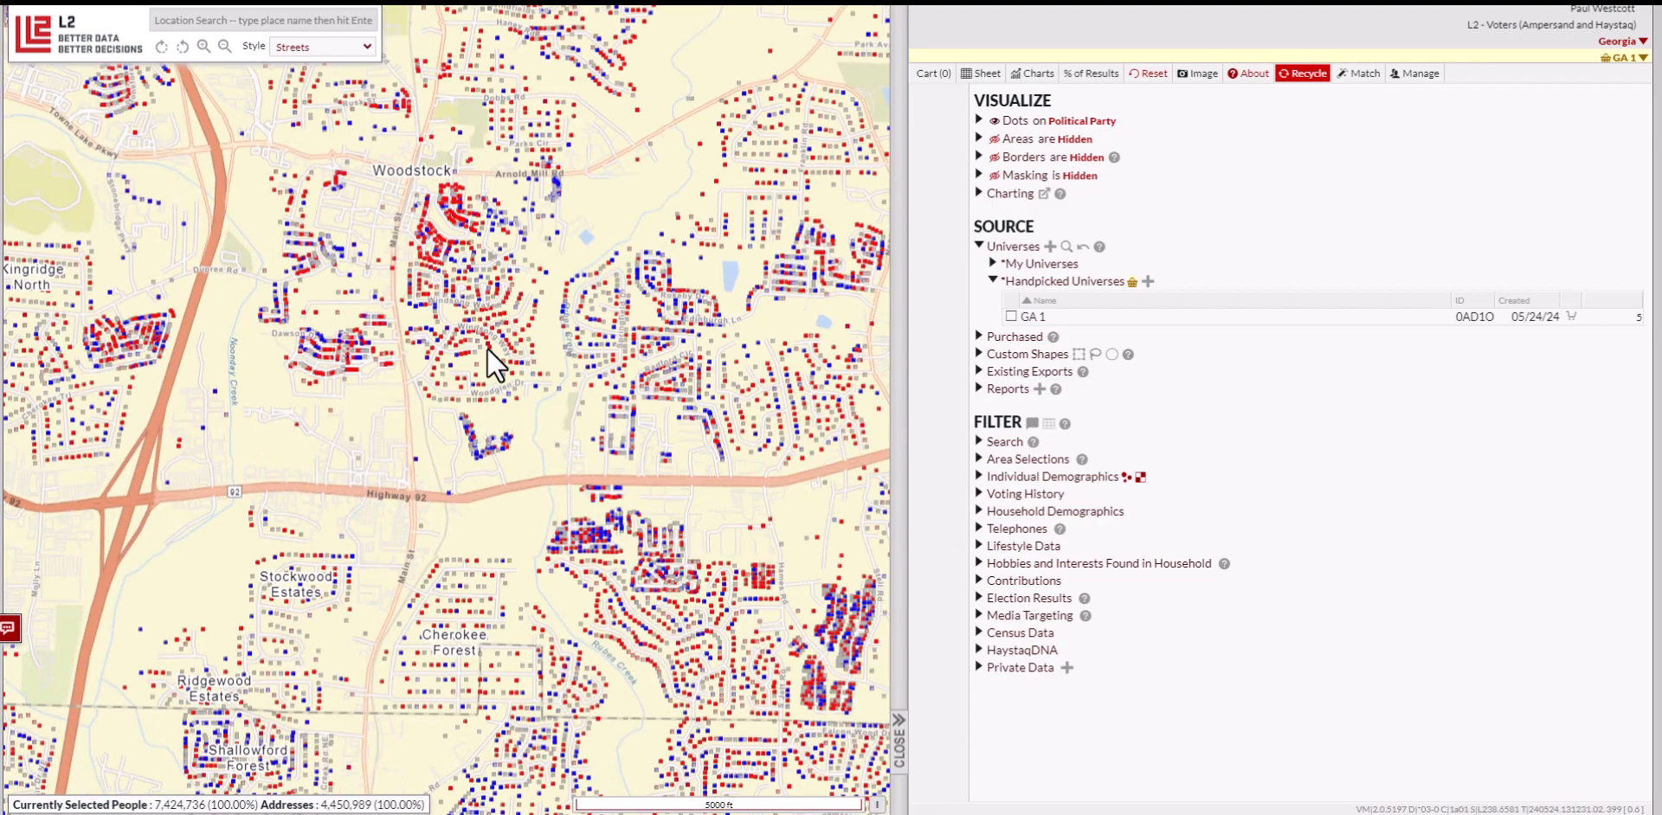
{"action": "scroll", "coordinate": [486, 348], "scroll_direction": "down", "scroll_amount": 1}
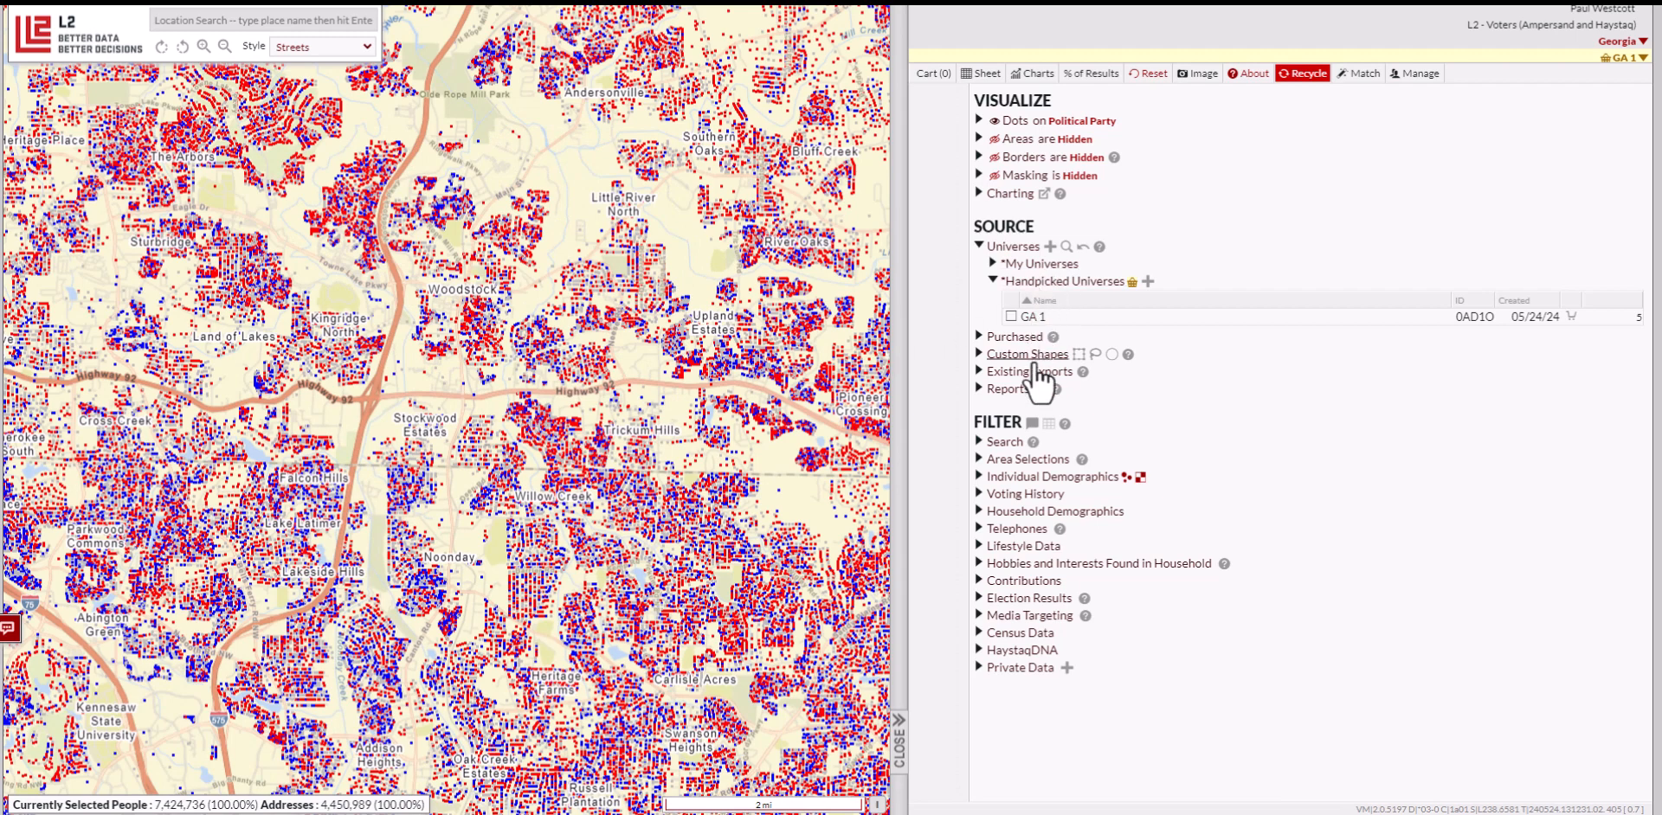
Filter the area selection to 2024 proposed Congressional District 11
{"action": "left_click", "coordinate": [1034, 465]}
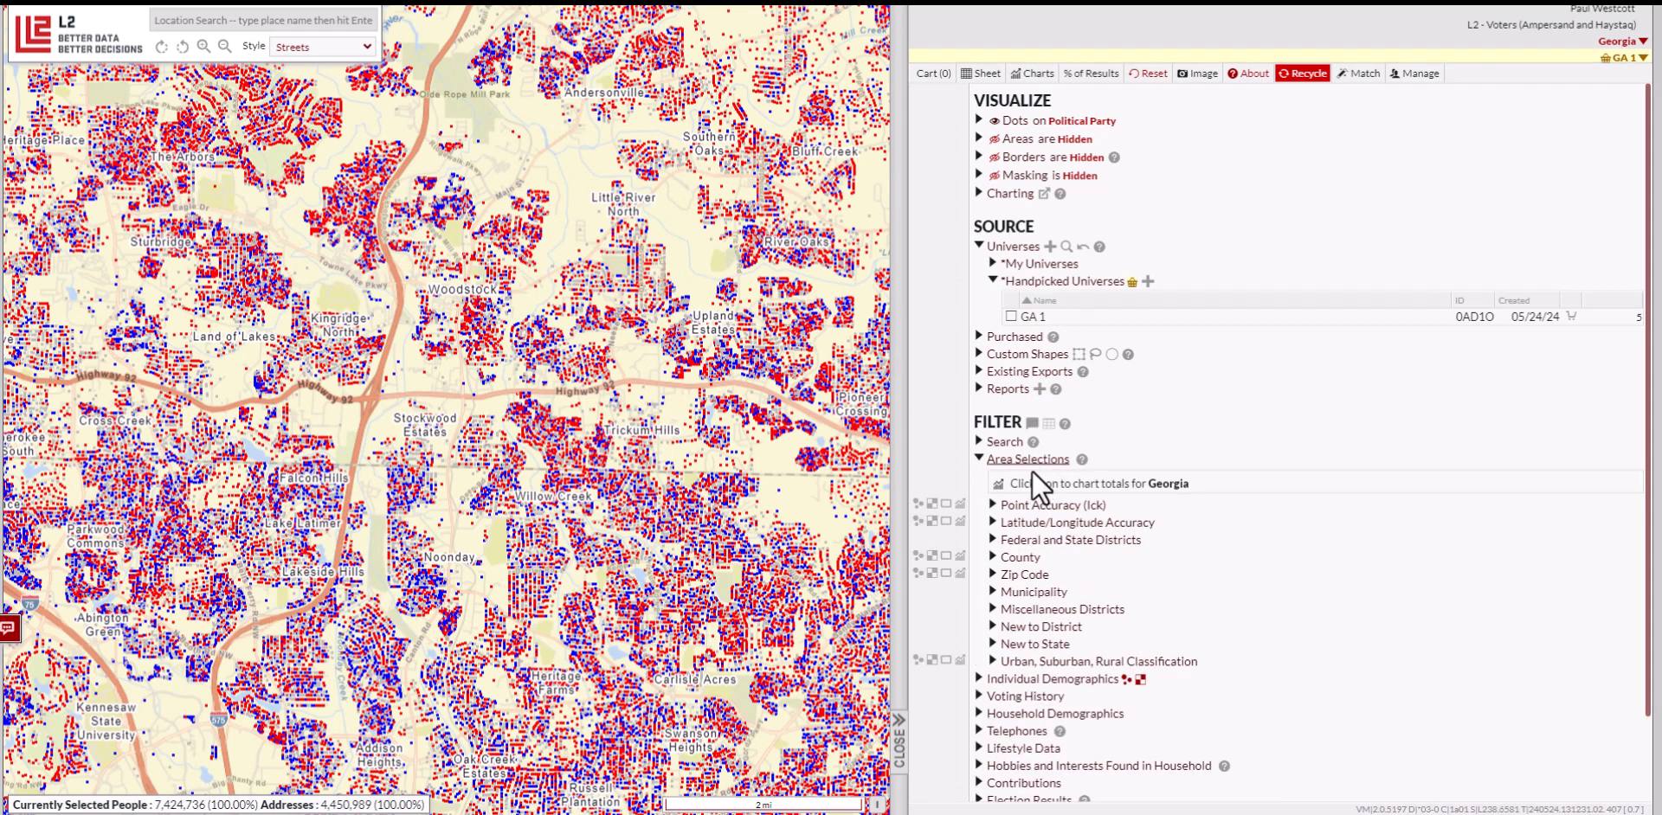
{"action": "left_click", "coordinate": [1073, 540]}
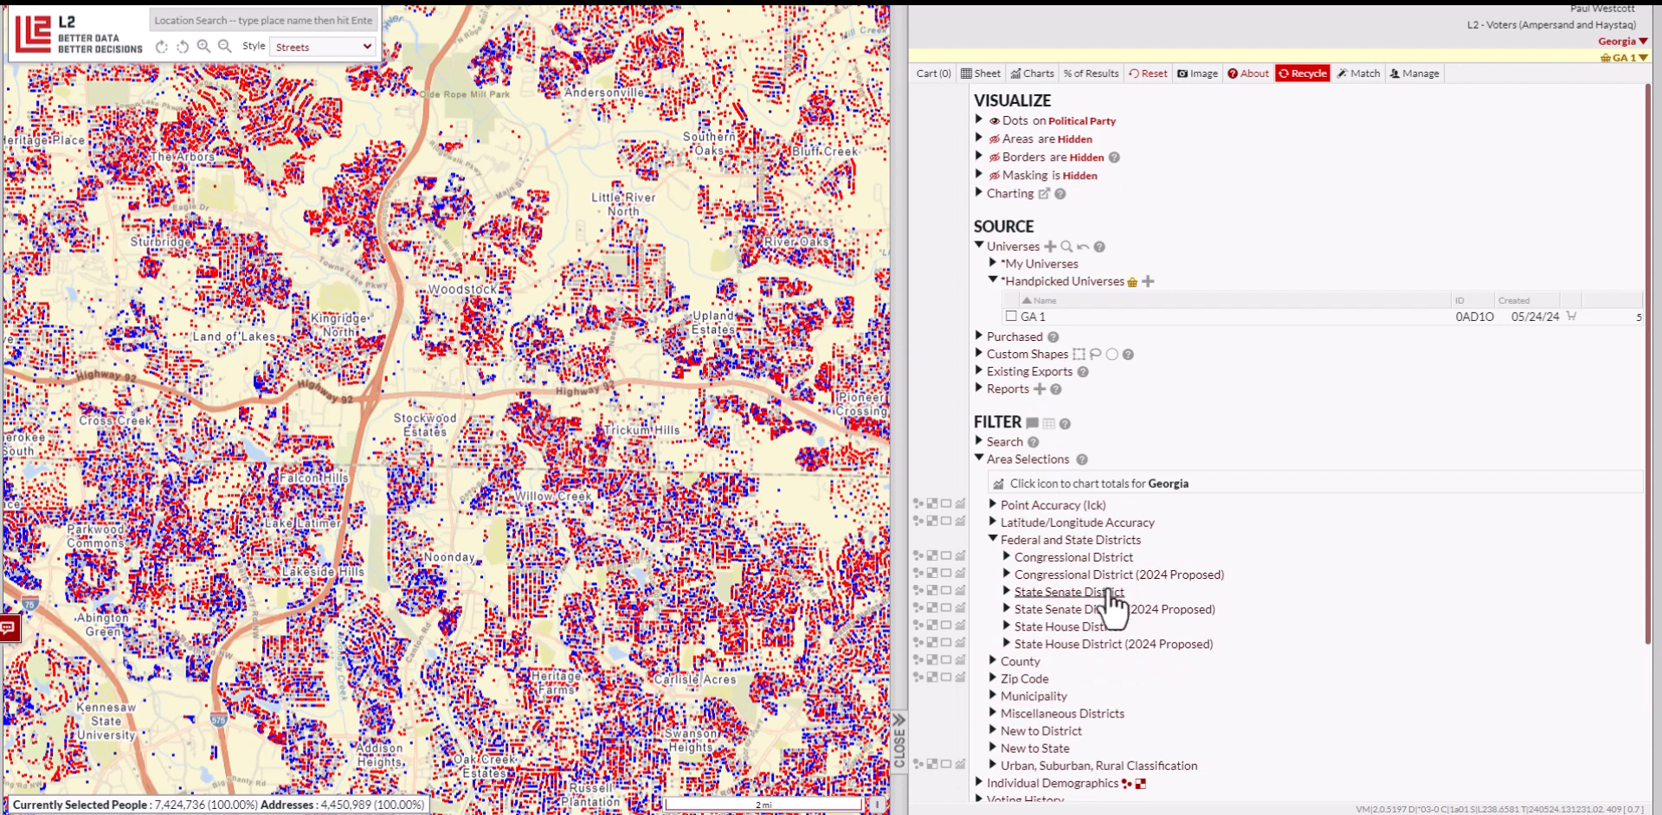
{"action": "left_click", "coordinate": [1112, 575]}
{"action": "scroll", "coordinate": [1177, 551], "scroll_direction": "down", "scroll_amount": 3}
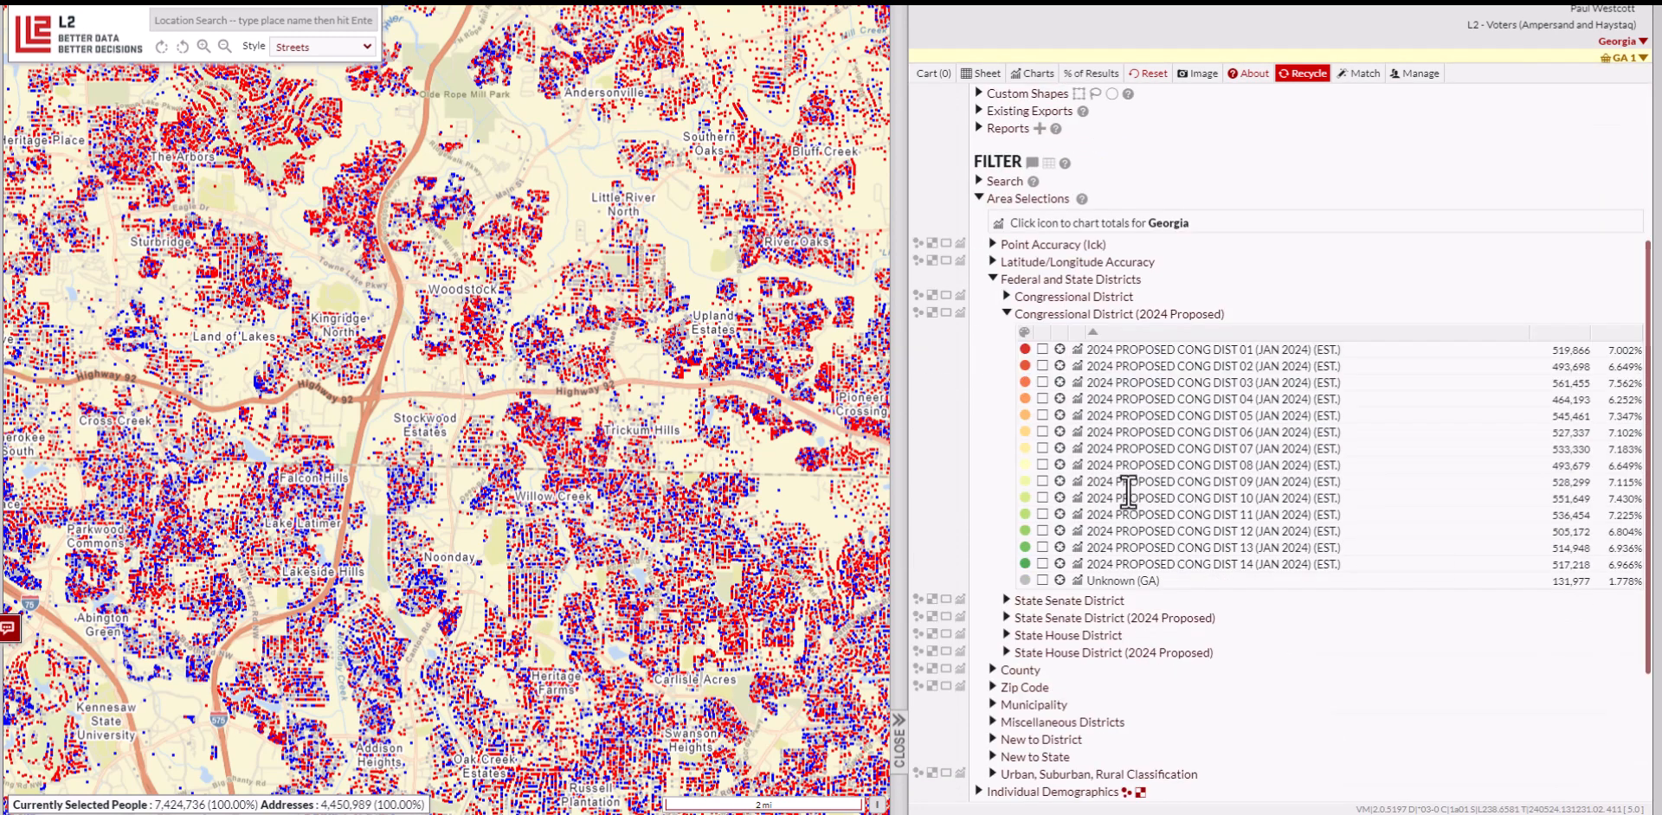
{"action": "left_click", "coordinate": [1042, 517]}
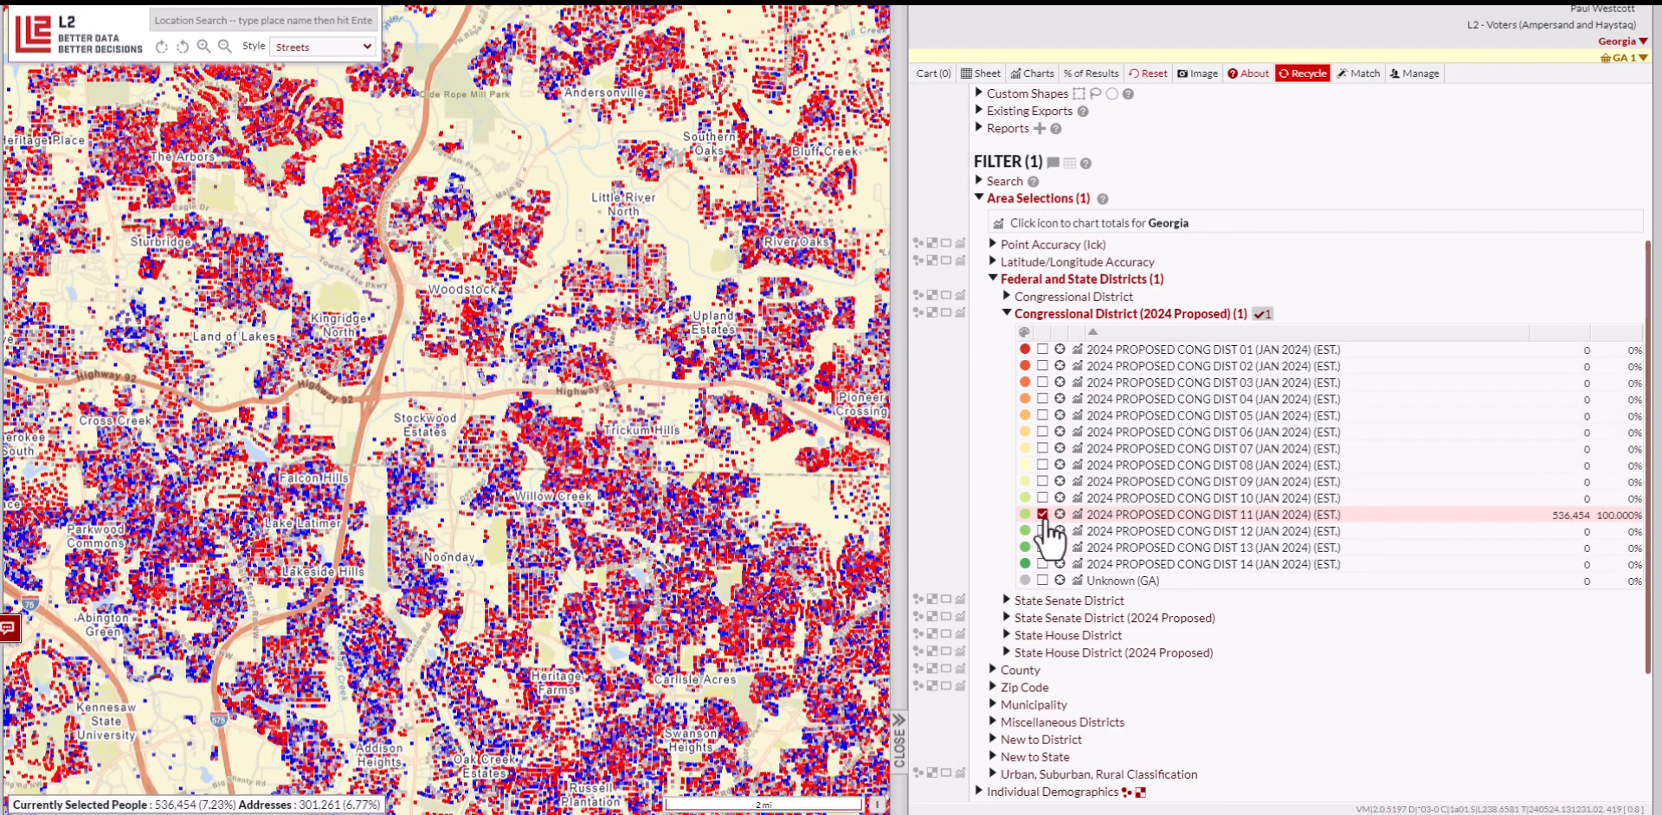
Limit the individual demographics gender filter to female
{"action": "scroll", "coordinate": [994, 444], "scroll_direction": "down", "scroll_amount": 3}
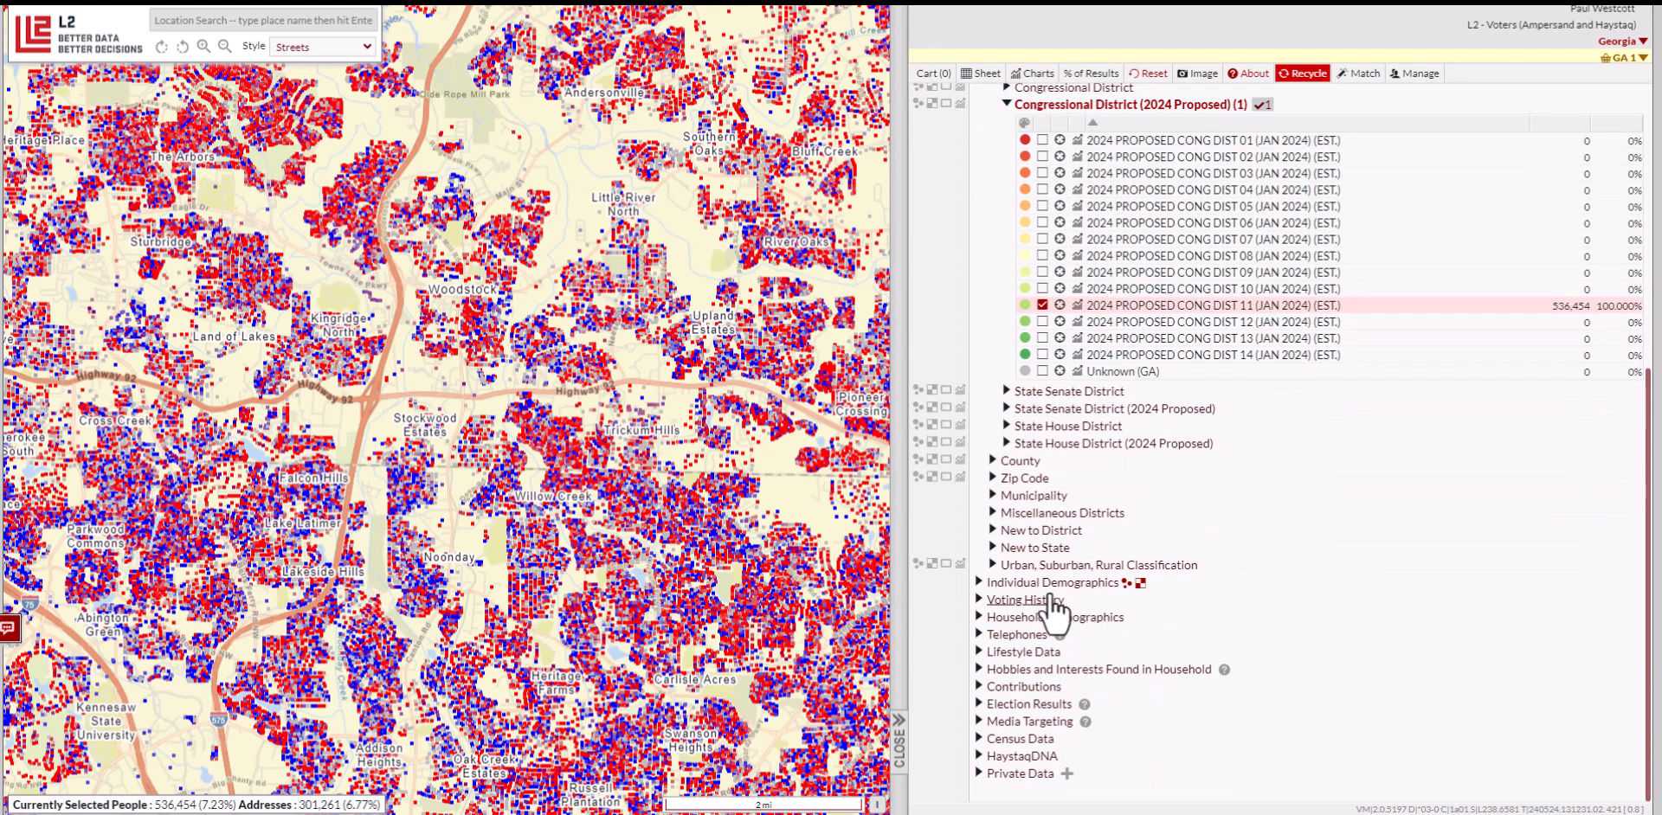
{"action": "left_click", "coordinate": [1053, 585]}
{"action": "scroll", "coordinate": [1052, 588], "scroll_direction": "down", "scroll_amount": 3}
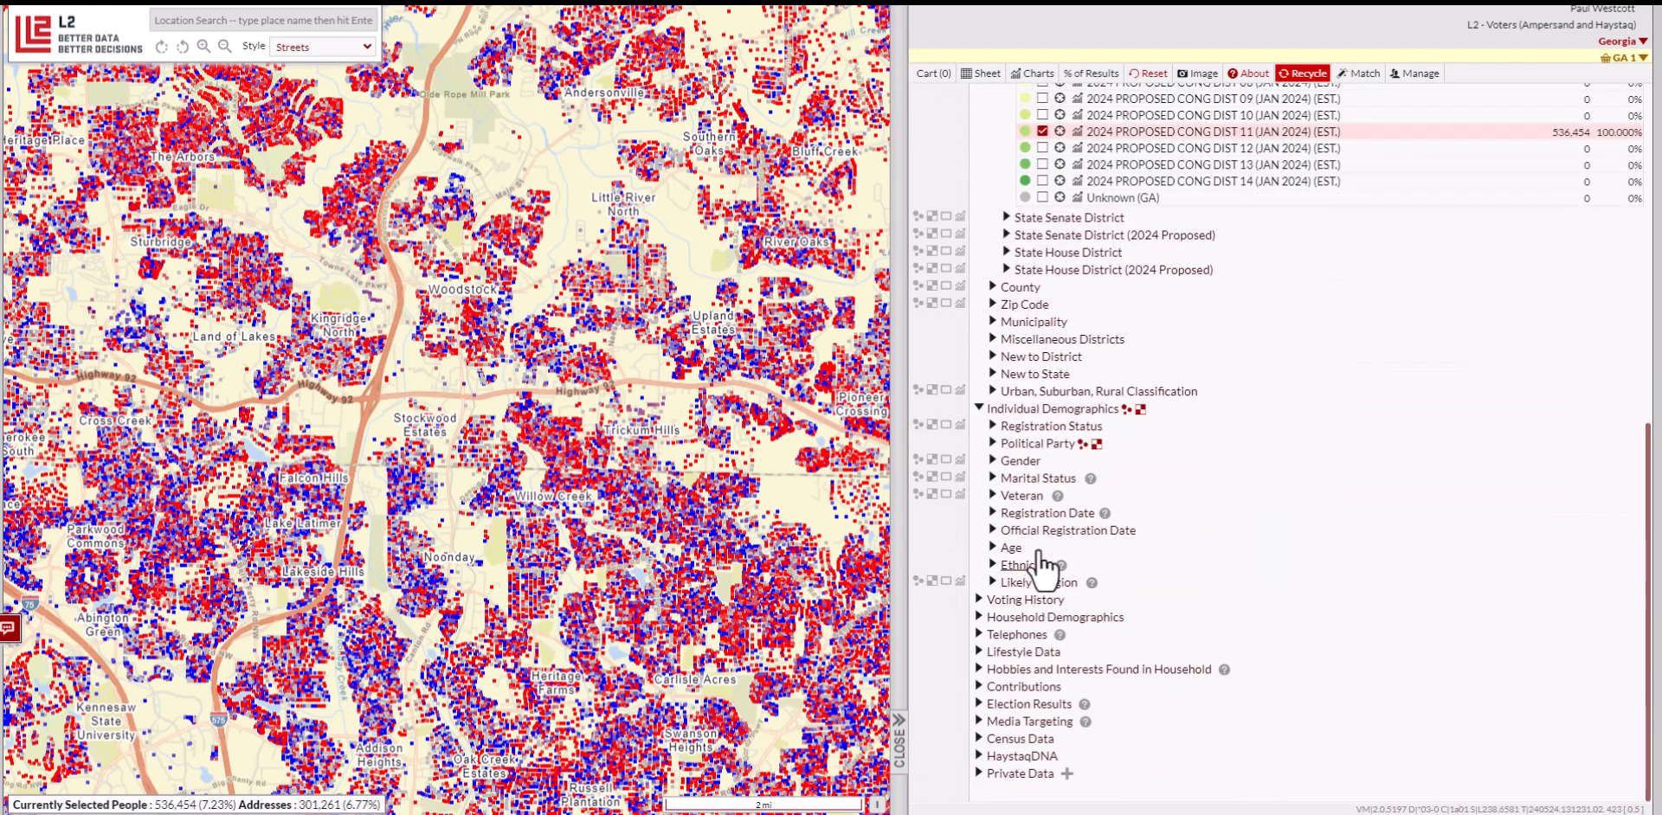
{"action": "left_click", "coordinate": [1026, 464]}
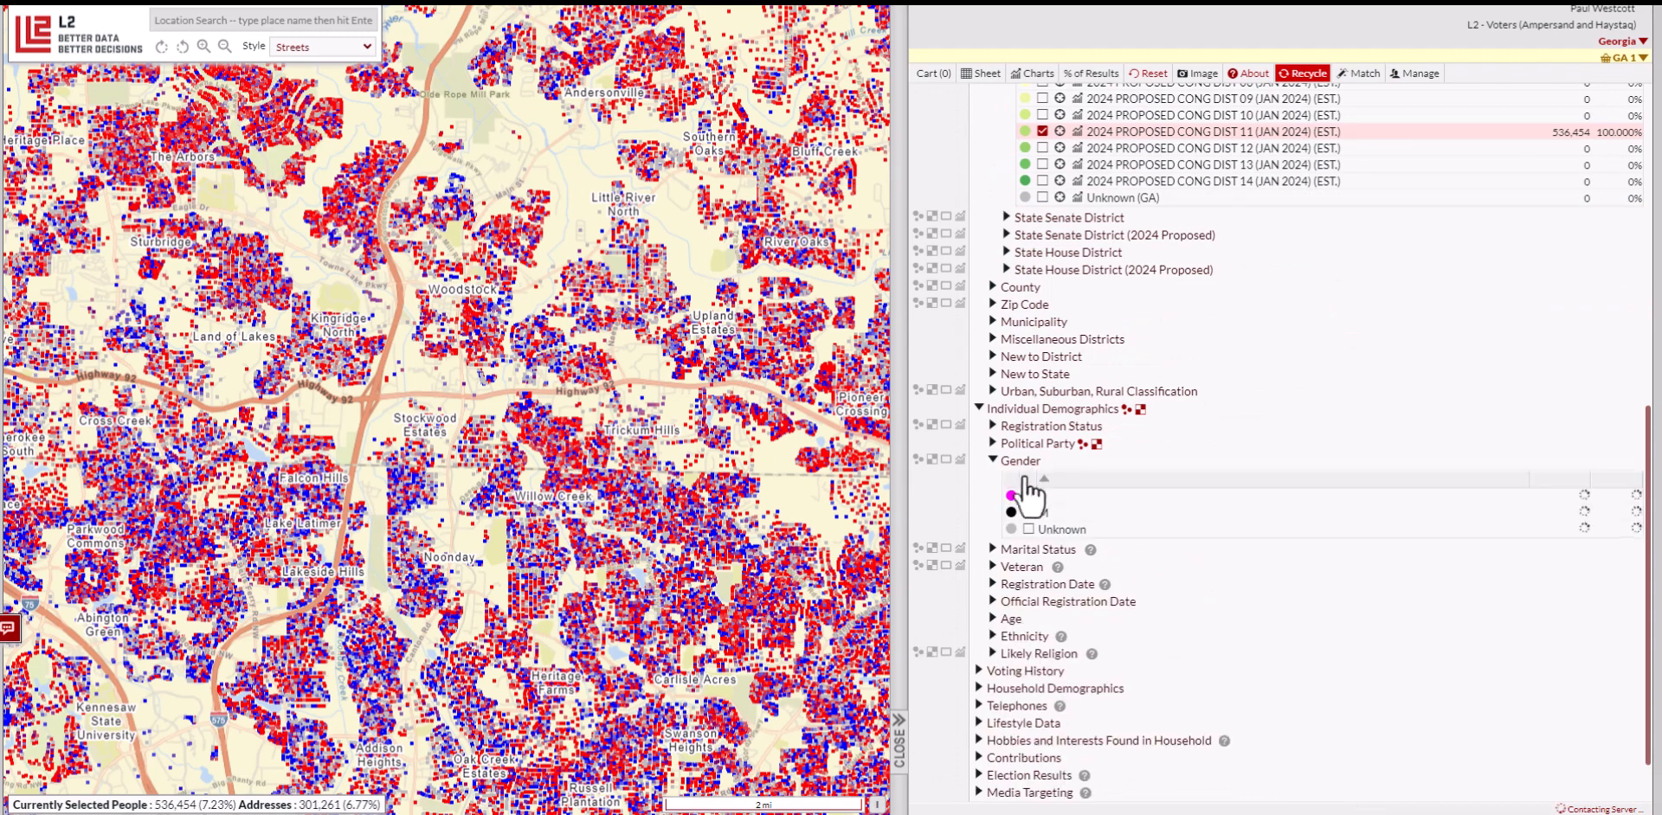
{"action": "left_click", "coordinate": [1028, 495]}
{"action": "scroll", "coordinate": [1004, 520], "scroll_direction": "down", "scroll_amount": 1}
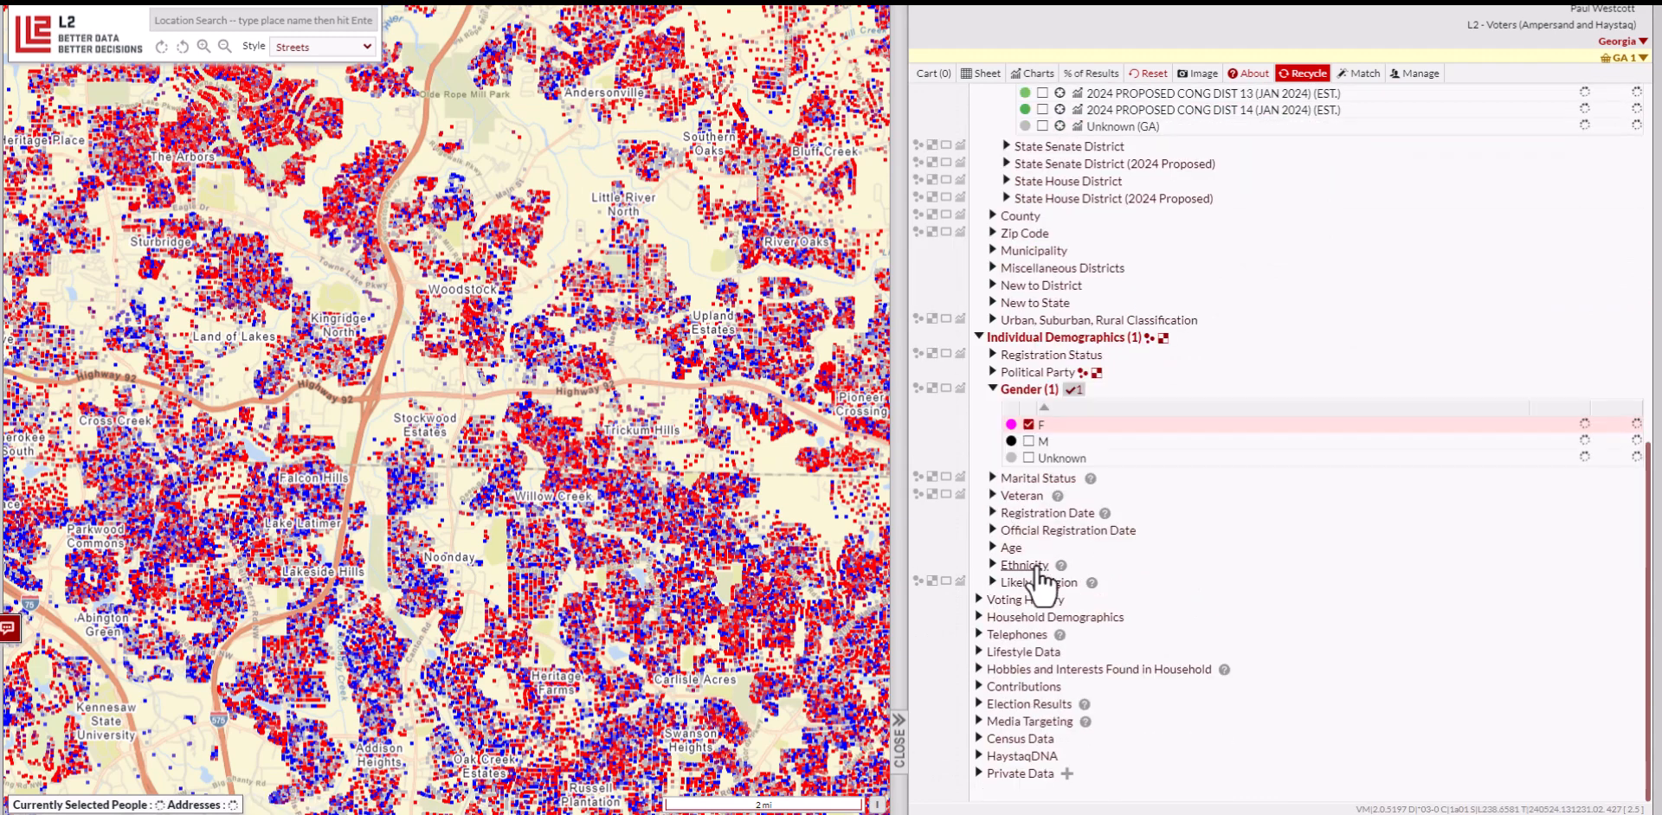
{"action": "left_click", "coordinate": [1014, 548]}
{"action": "left_click", "coordinate": [1026, 565]}
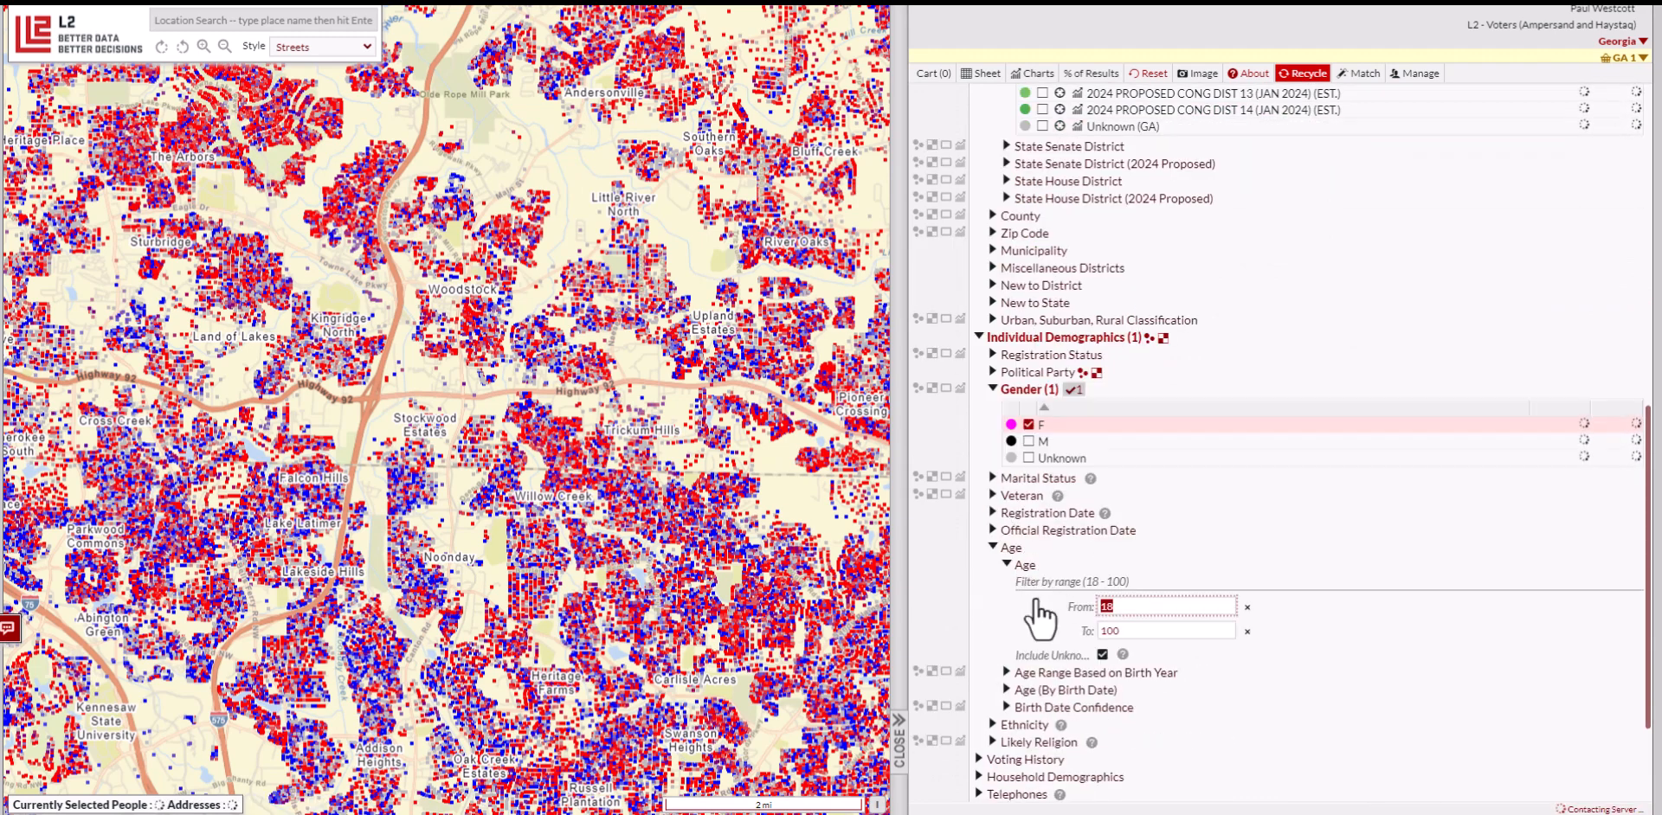
{"action": "left_click", "coordinate": [993, 547]}
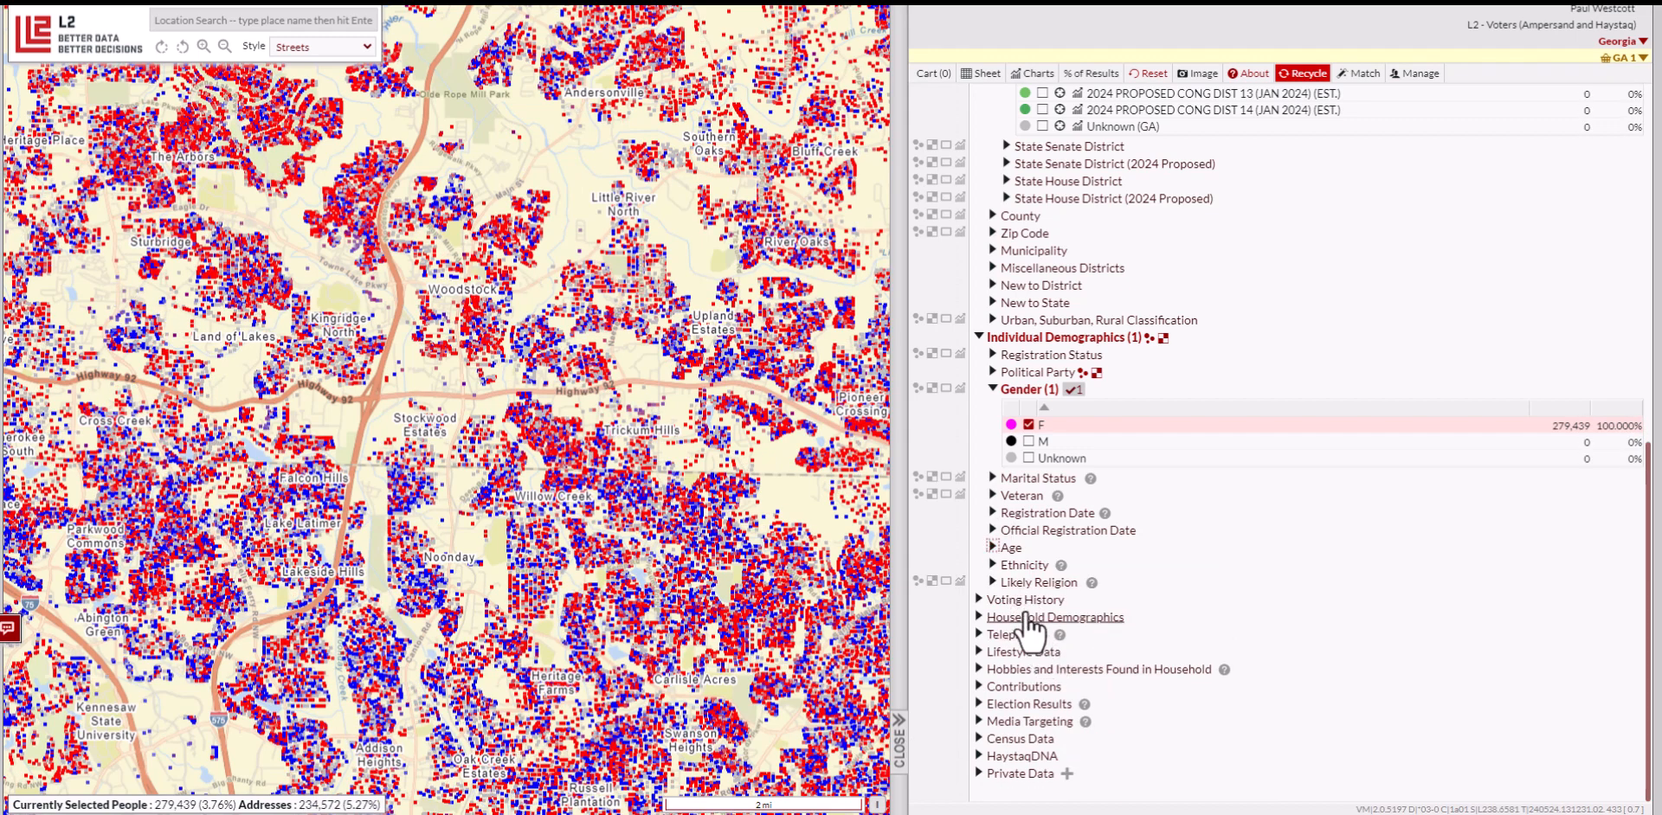
Include voters in the 2022, 2020, 2018 and 2016 November general elections
{"action": "left_click", "coordinate": [1027, 600]}
{"action": "left_click", "coordinate": [1037, 617]}
{"action": "left_click", "coordinate": [1061, 636]}
{"action": "scroll", "coordinate": [1073, 675], "scroll_direction": "down", "scroll_amount": 2}
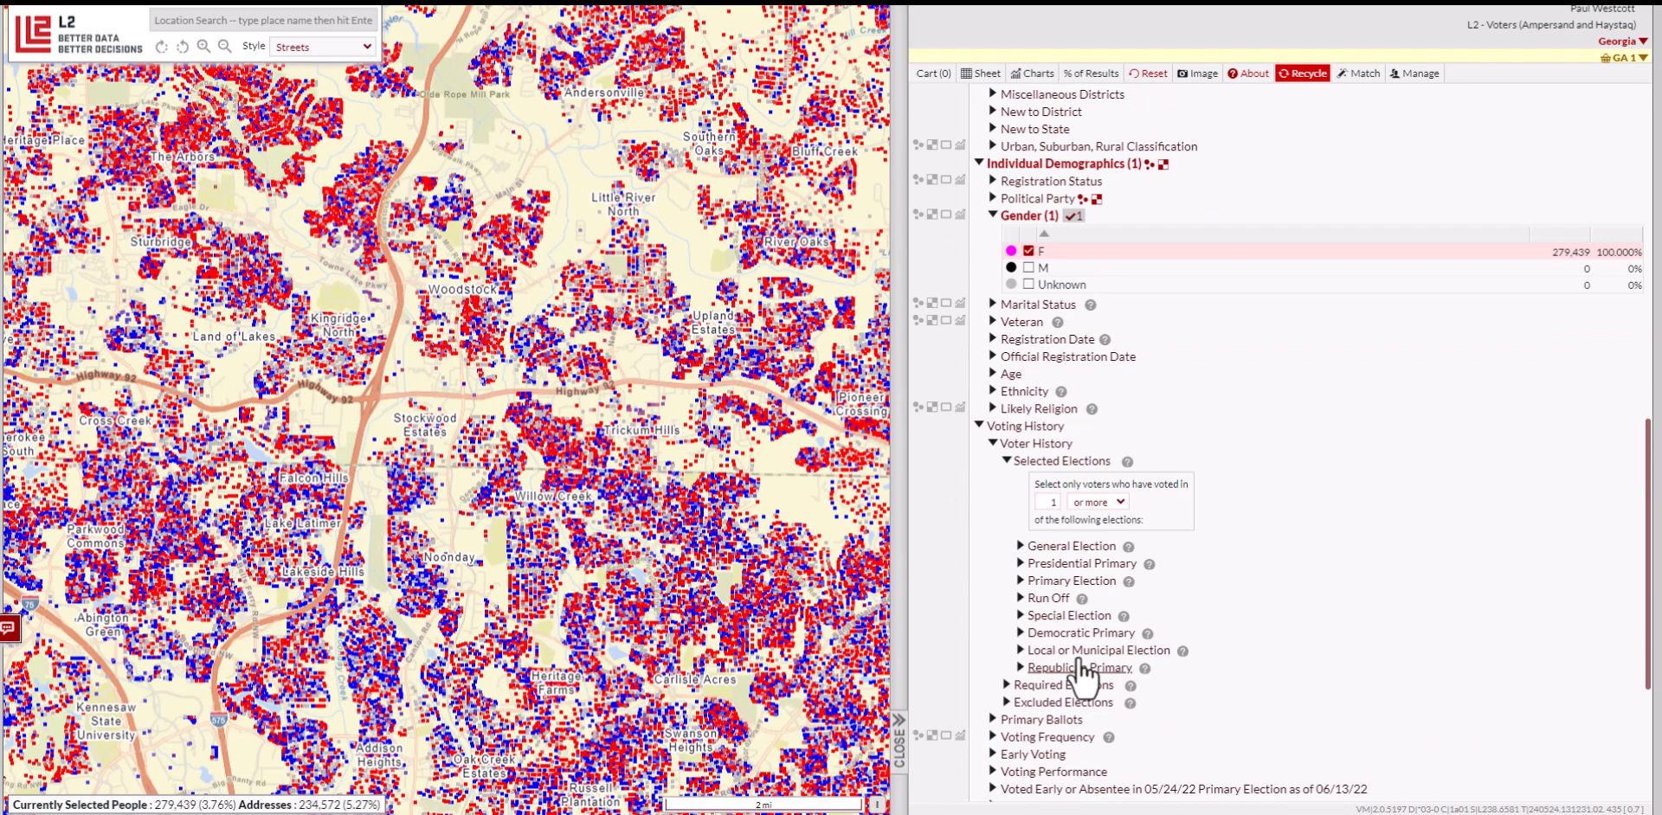
{"action": "left_click", "coordinate": [1066, 546]}
{"action": "left_click", "coordinate": [1034, 561]}
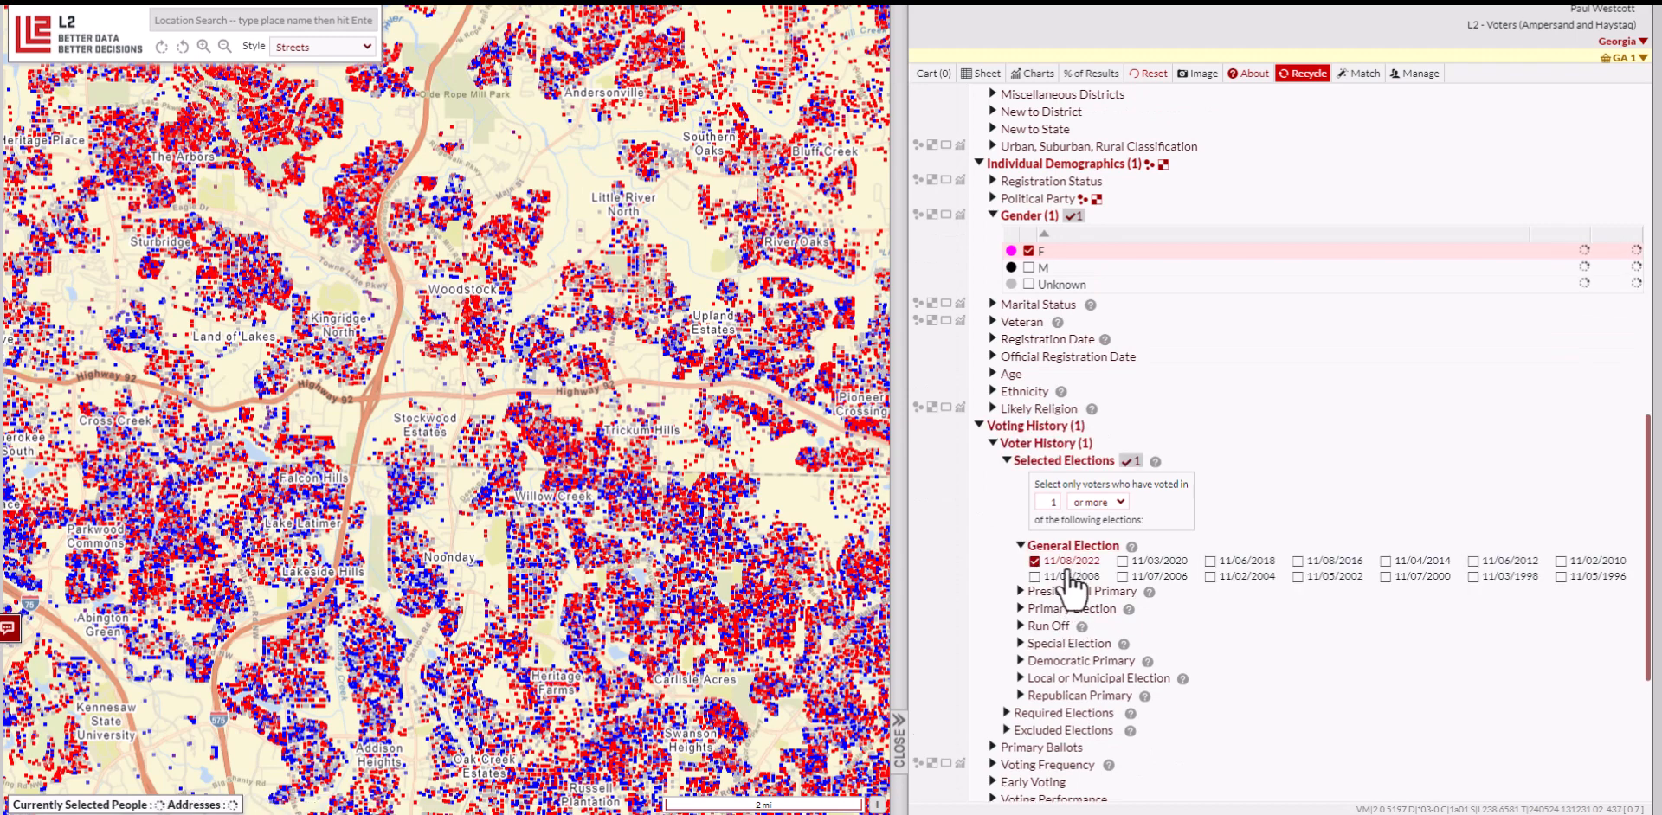
{"action": "left_click", "coordinate": [1122, 561]}
{"action": "left_click", "coordinate": [1211, 562]}
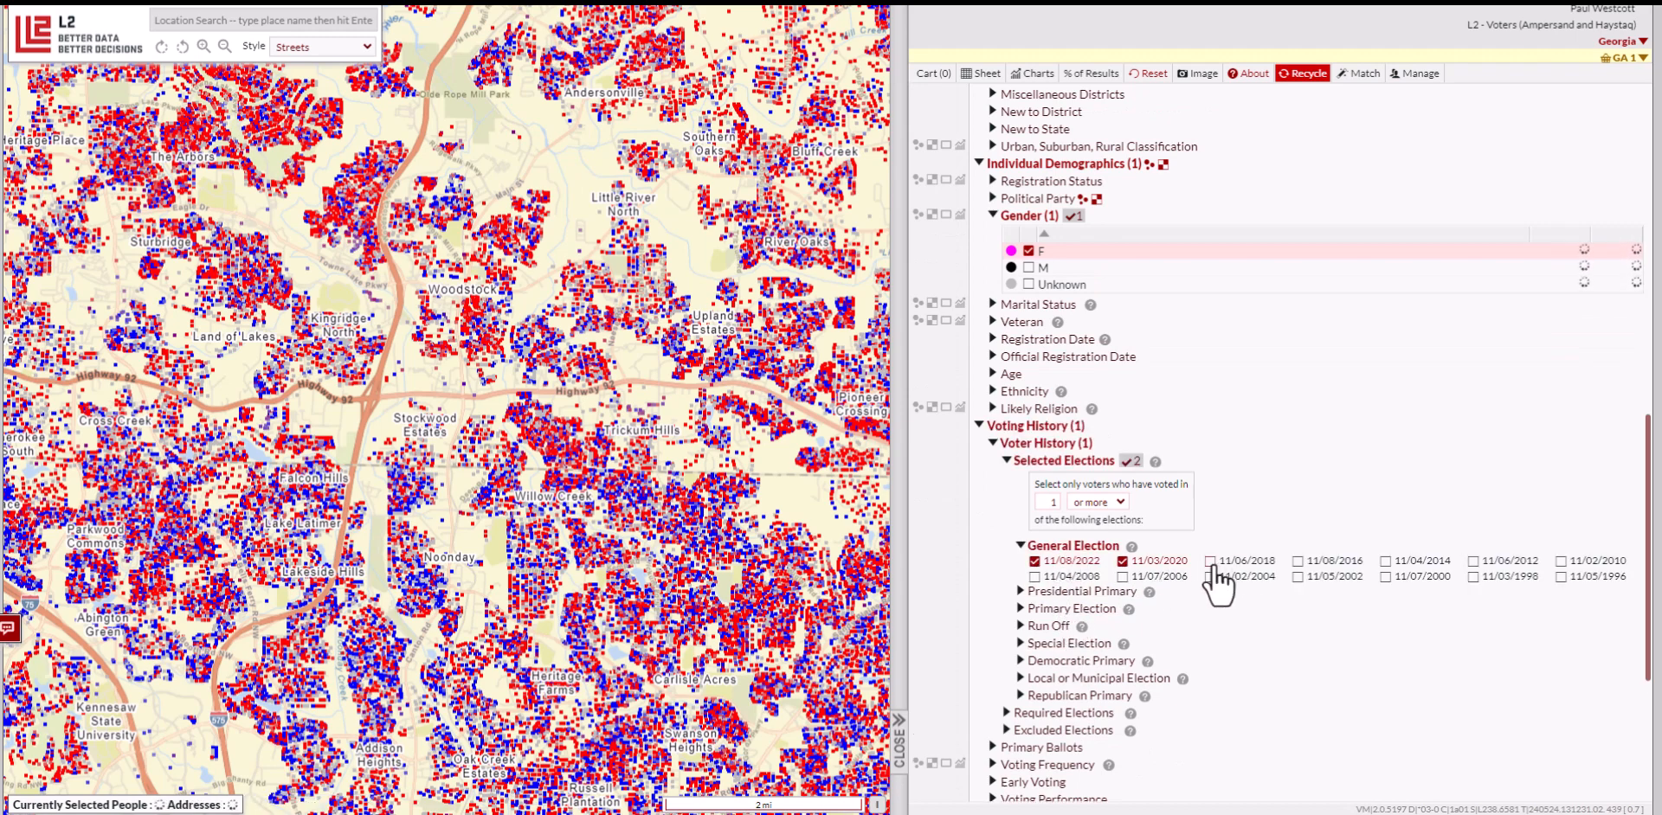
{"action": "left_click", "coordinate": [1297, 561]}
{"action": "scroll", "coordinate": [1017, 567], "scroll_direction": "up", "scroll_amount": 6}
{"action": "scroll", "coordinate": [1021, 572], "scroll_direction": "up", "scroll_amount": 5}
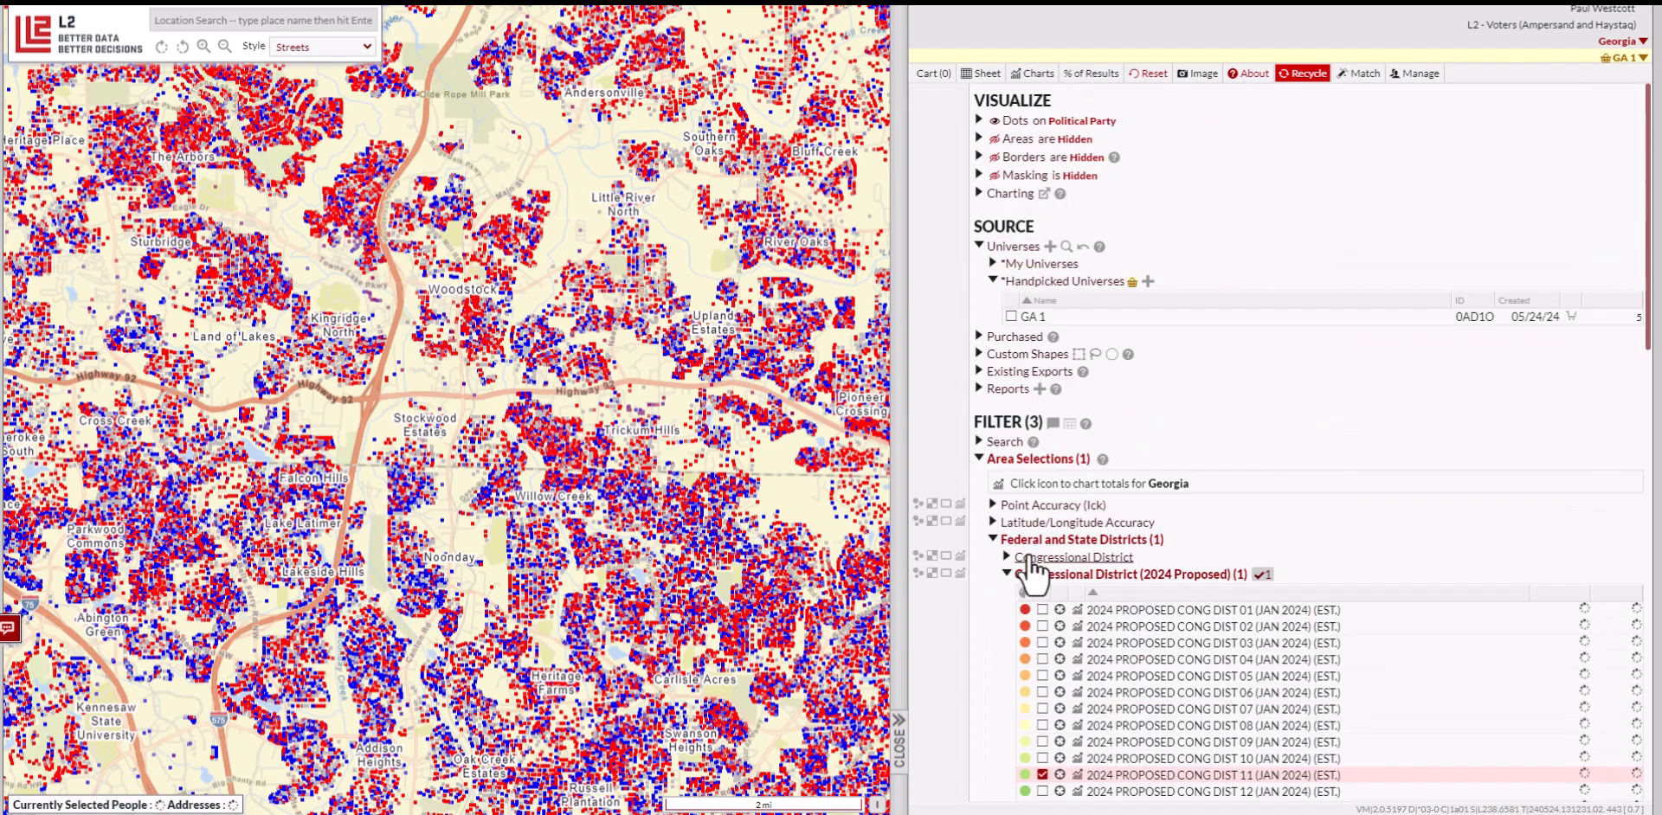
Save the filters as universe 'CD 11 1 of 4 Female', yielding 217,456 people
{"action": "left_click", "coordinate": [1041, 264]}
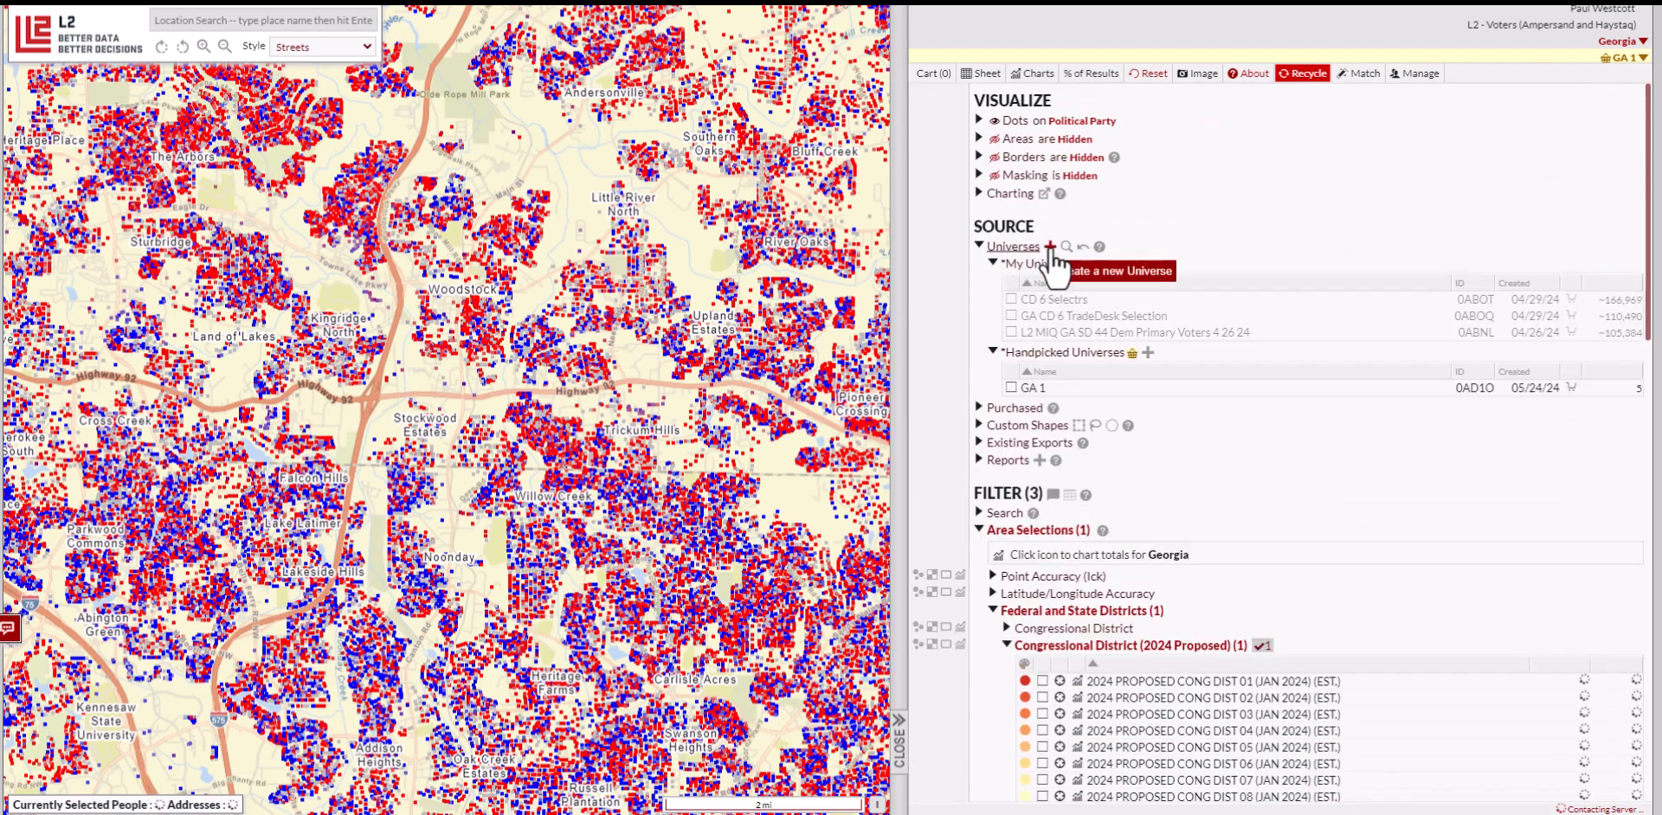
{"action": "left_click", "coordinate": [1049, 246]}
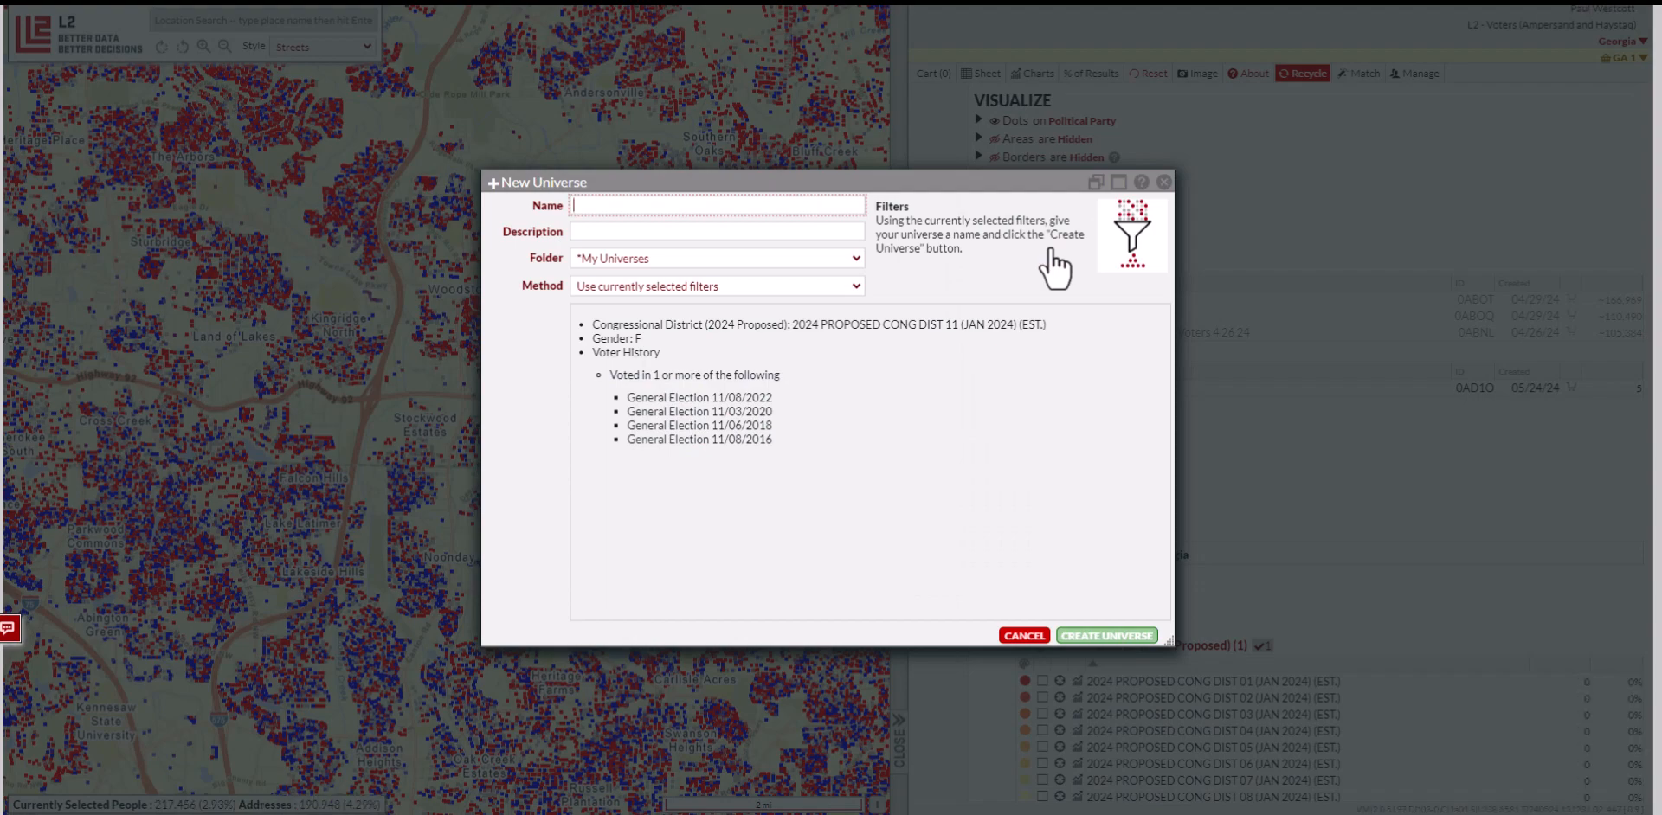
{"action": "type", "text": "CD 11 1"}
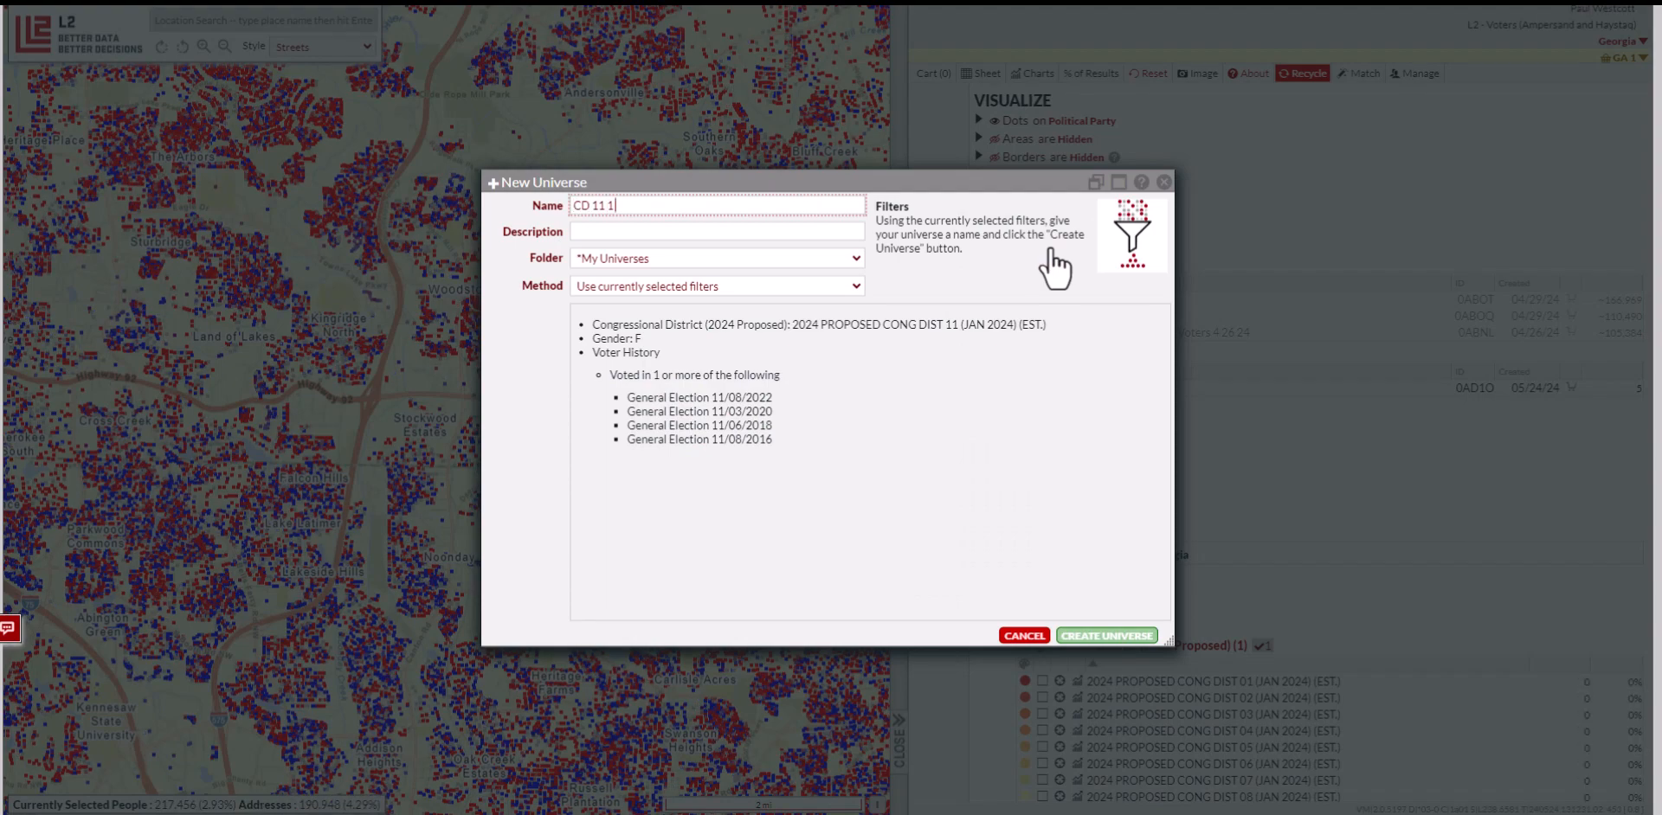
{"action": "type", "text": " of 4 Female"}
{"action": "left_click", "coordinate": [1129, 636]}
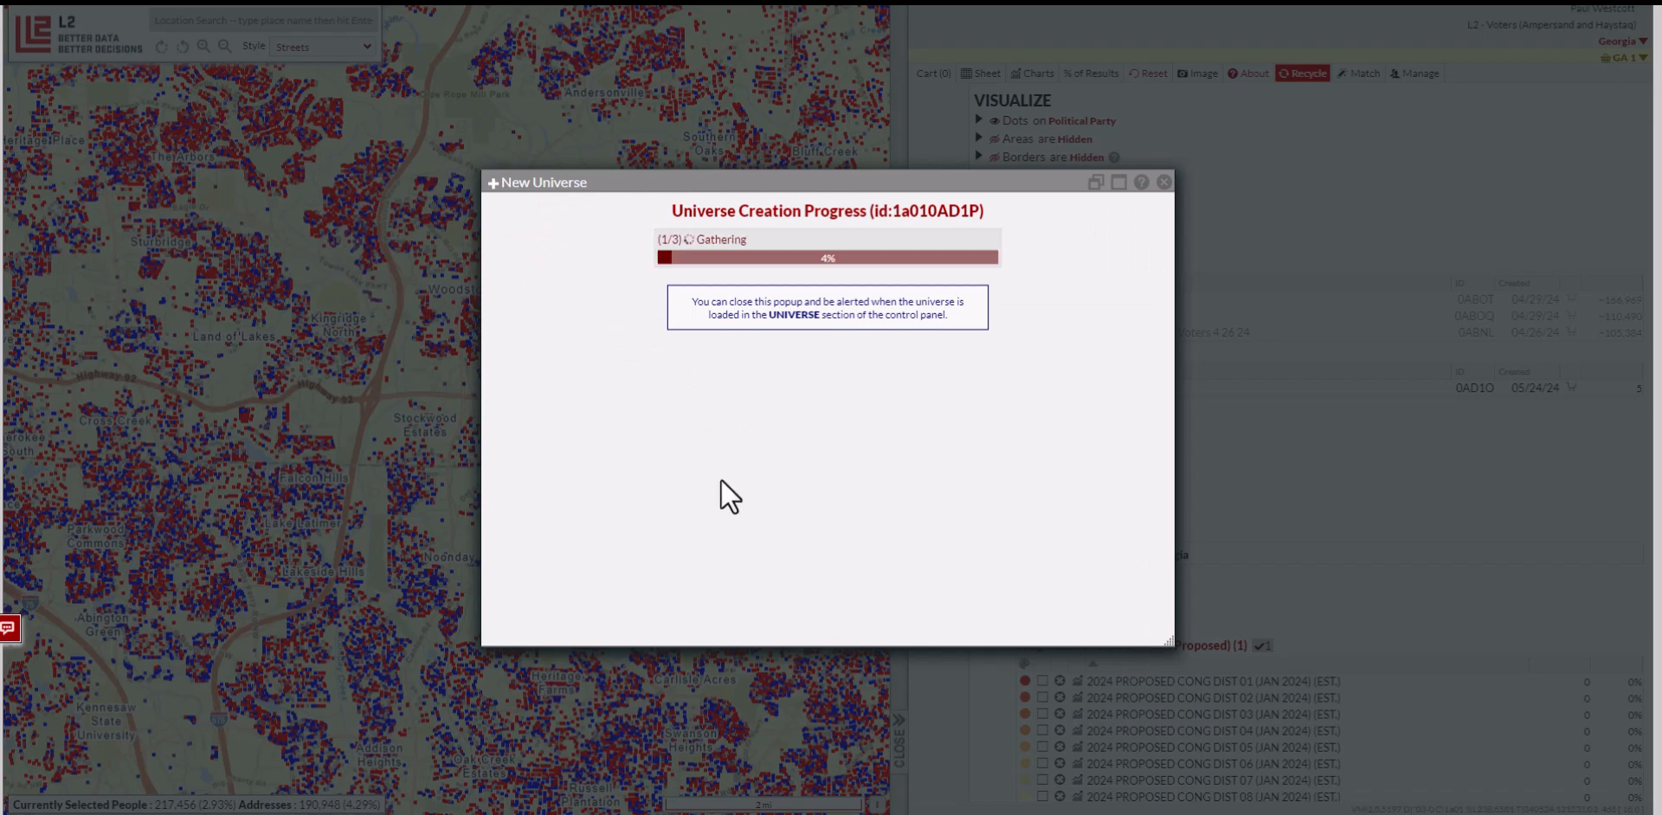
{"action": "left_click", "coordinate": [835, 286]}
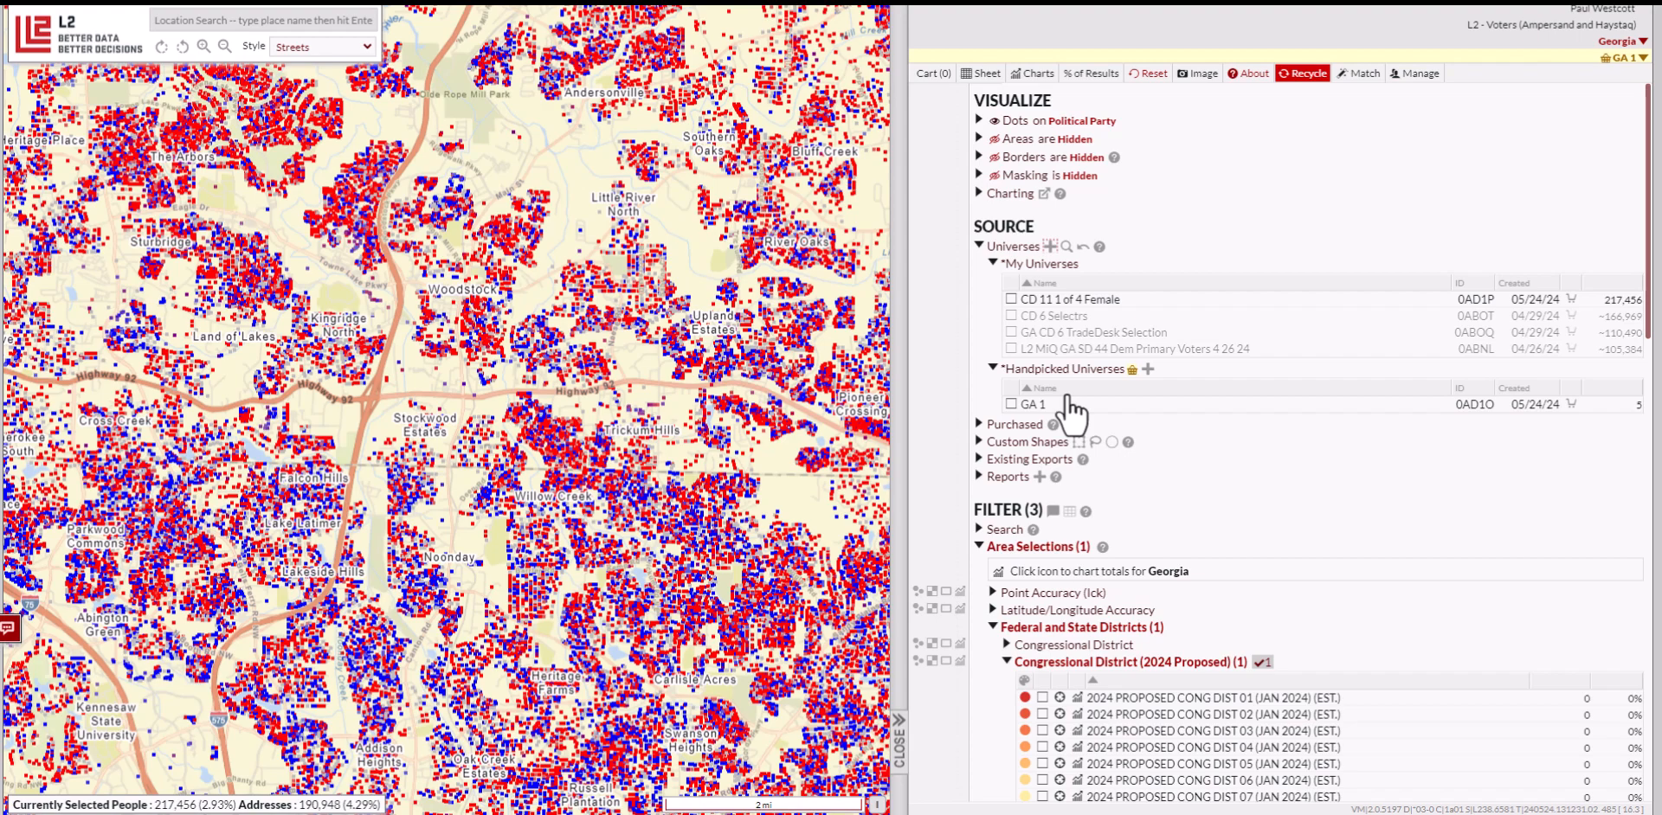
Start a new download of CD 11 1 of 4 Female including handpicked universe GA 1
{"action": "left_click", "coordinate": [1066, 300]}
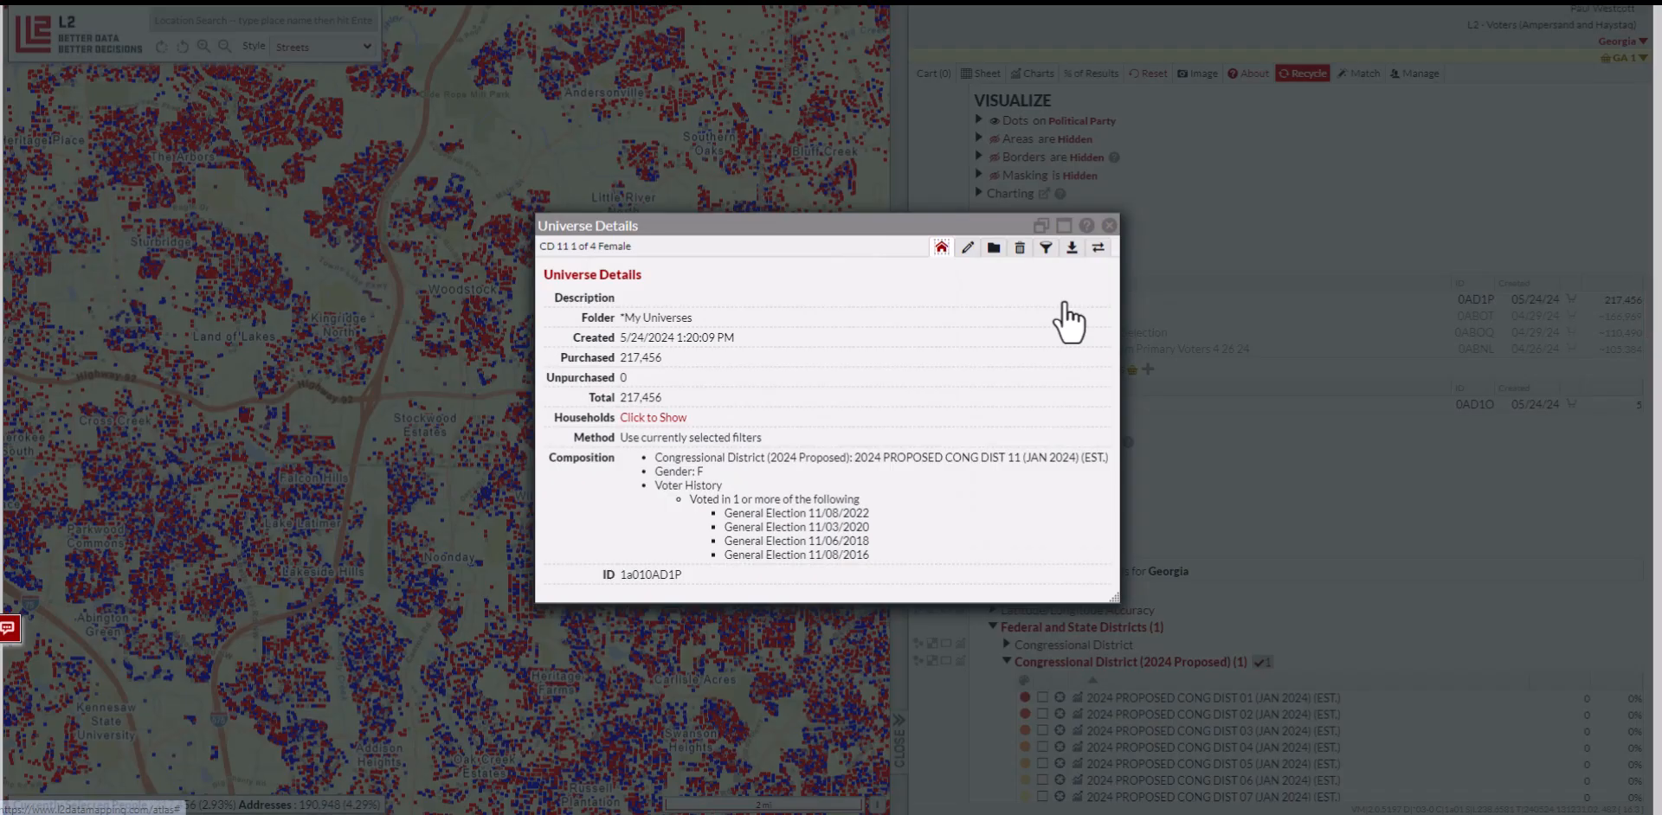
{"action": "left_click", "coordinate": [1071, 249]}
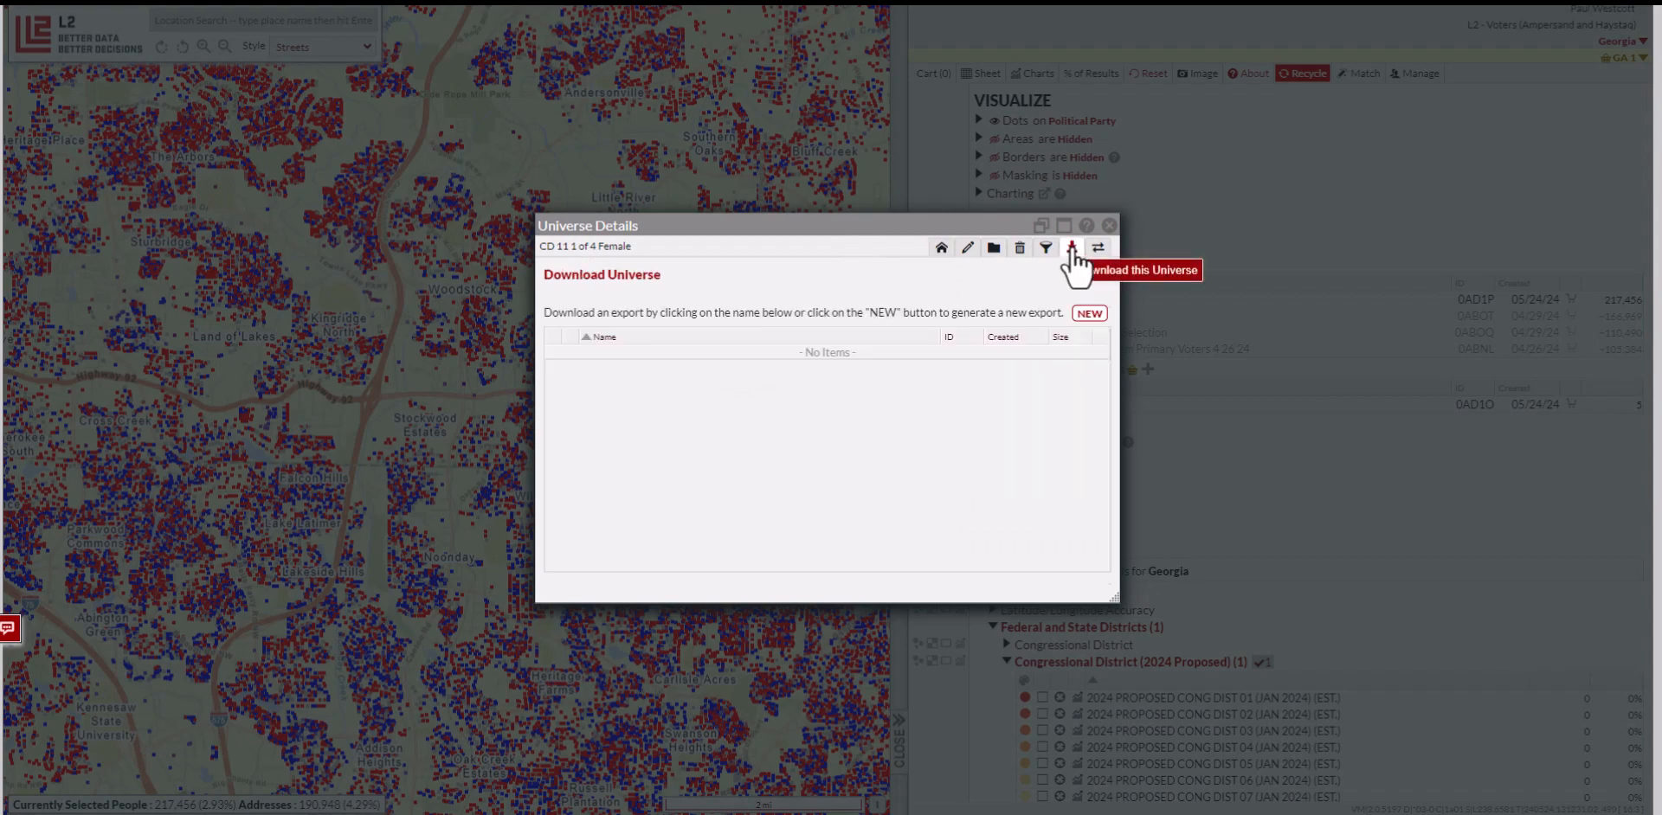
{"action": "left_click", "coordinate": [1088, 313]}
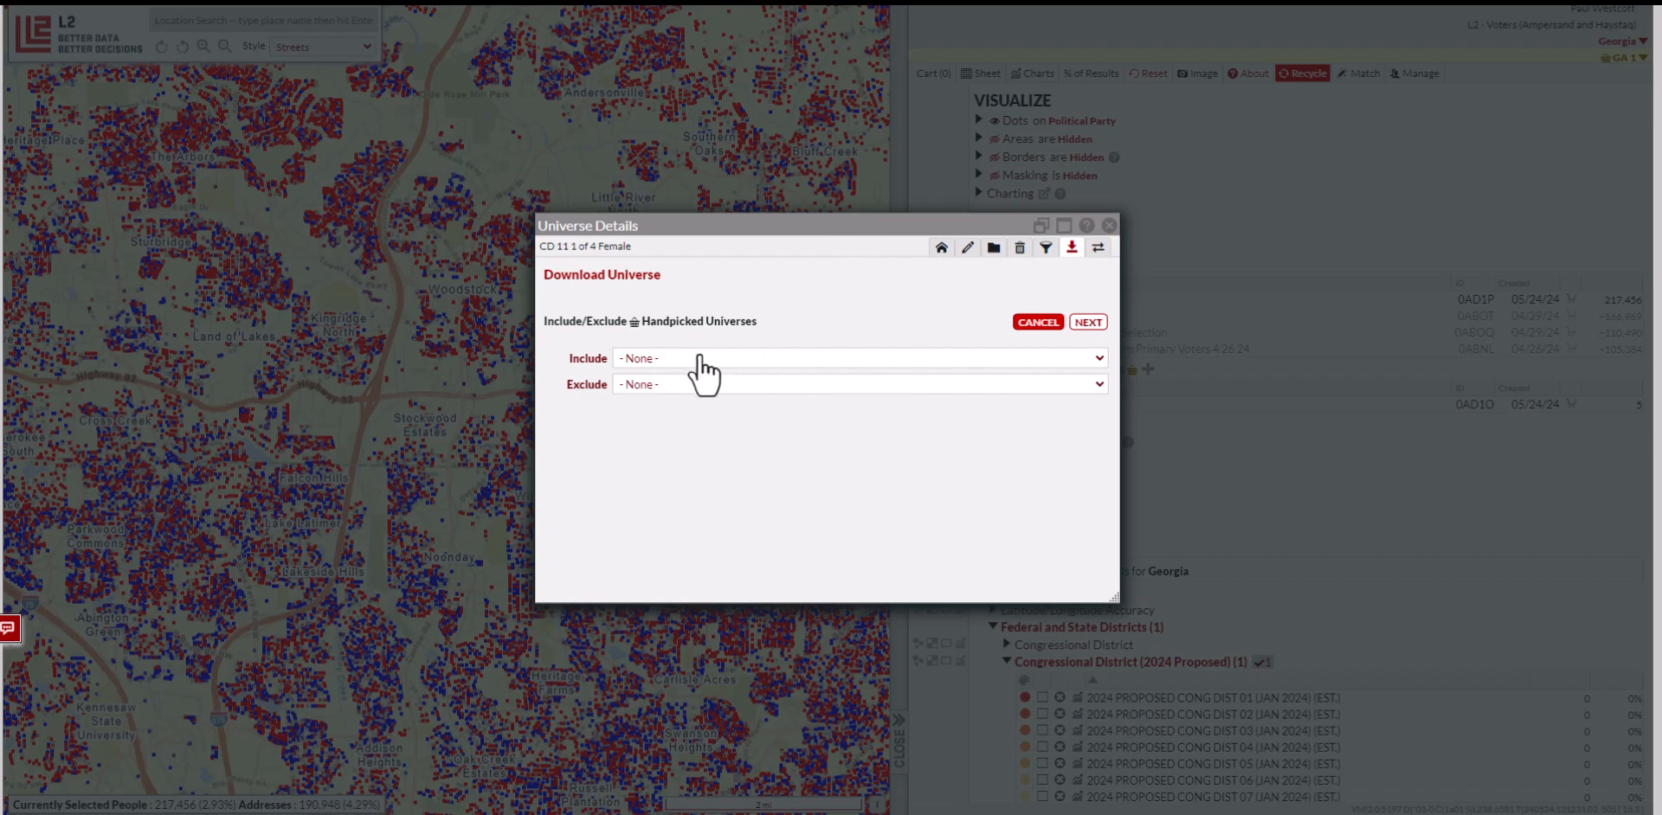
{"action": "left_click", "coordinate": [657, 358]}
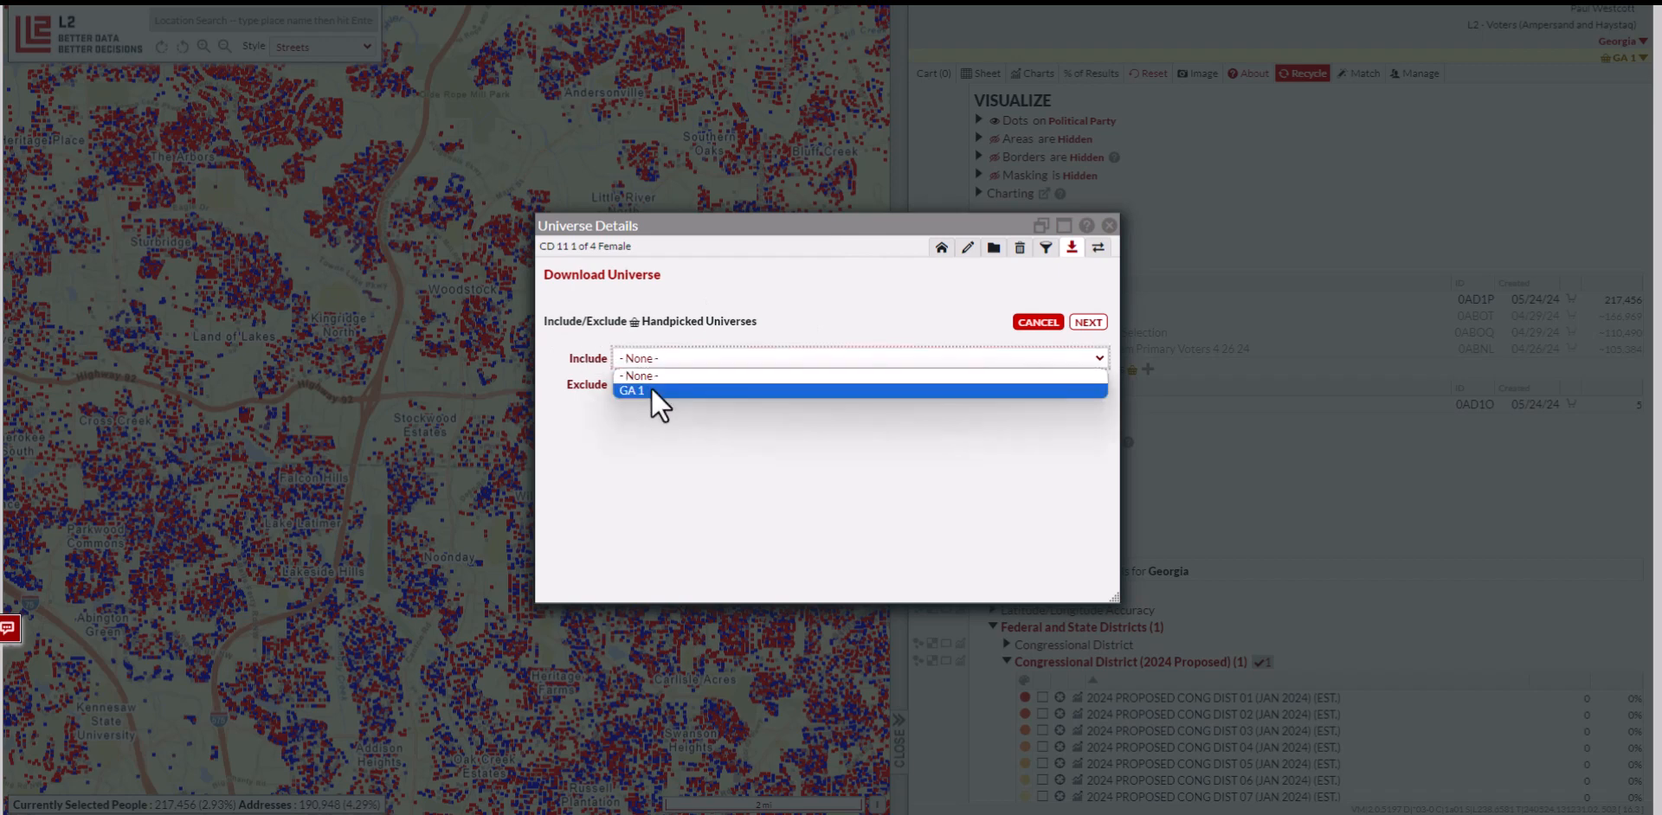
{"action": "left_click", "coordinate": [651, 391]}
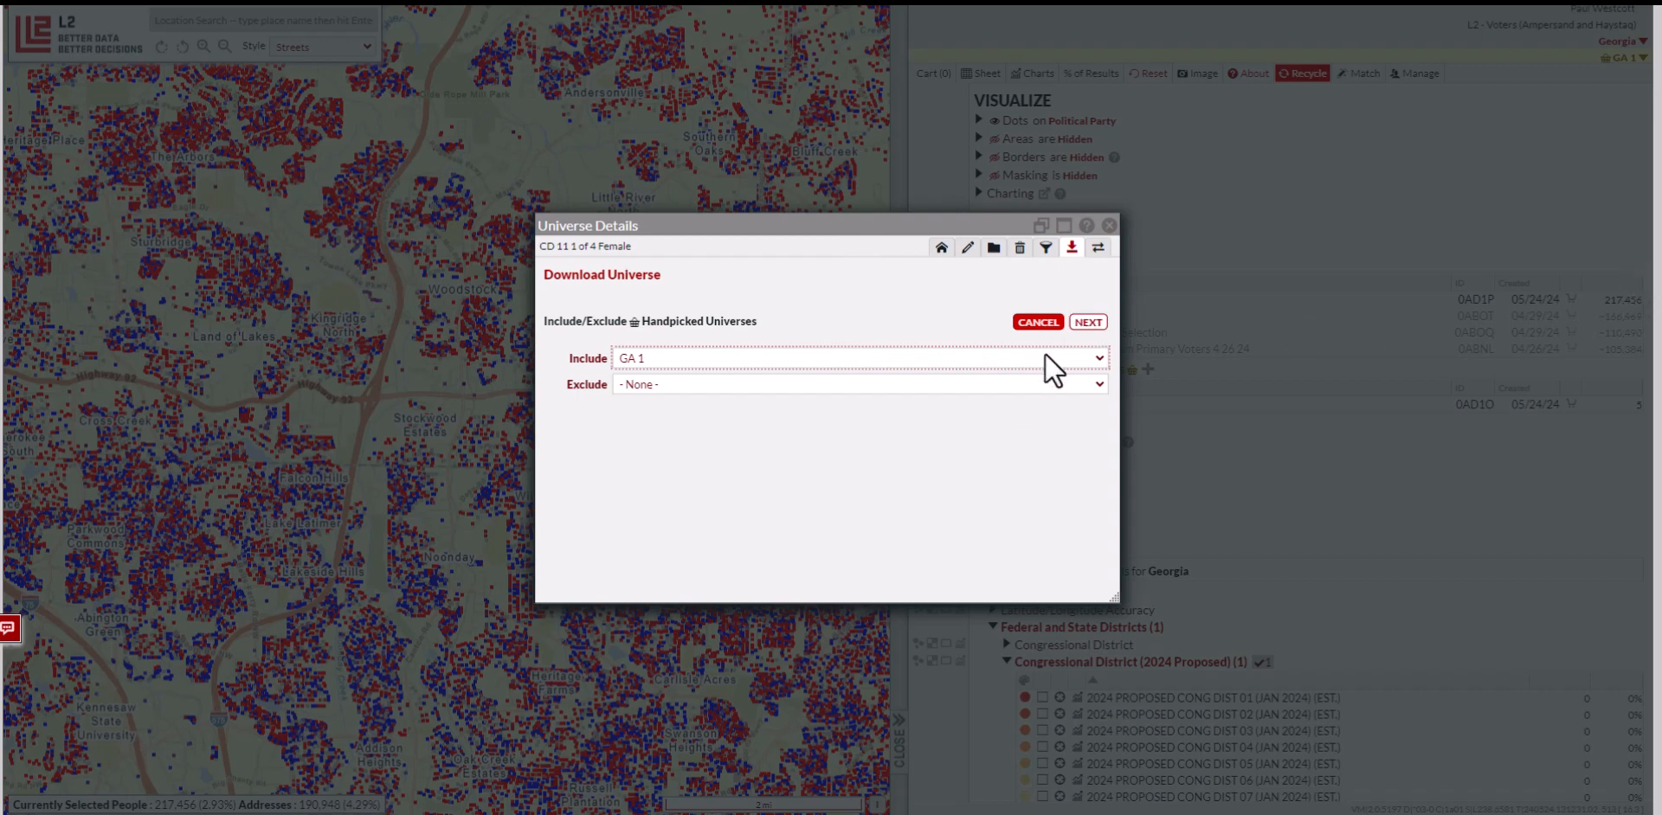
Re-include GA 1 with nothing excluded, proceed to counting, then open Handpicked Universes
{"action": "left_click", "coordinate": [1011, 360]}
{"action": "left_click", "coordinate": [952, 375]}
{"action": "left_click", "coordinate": [948, 386]}
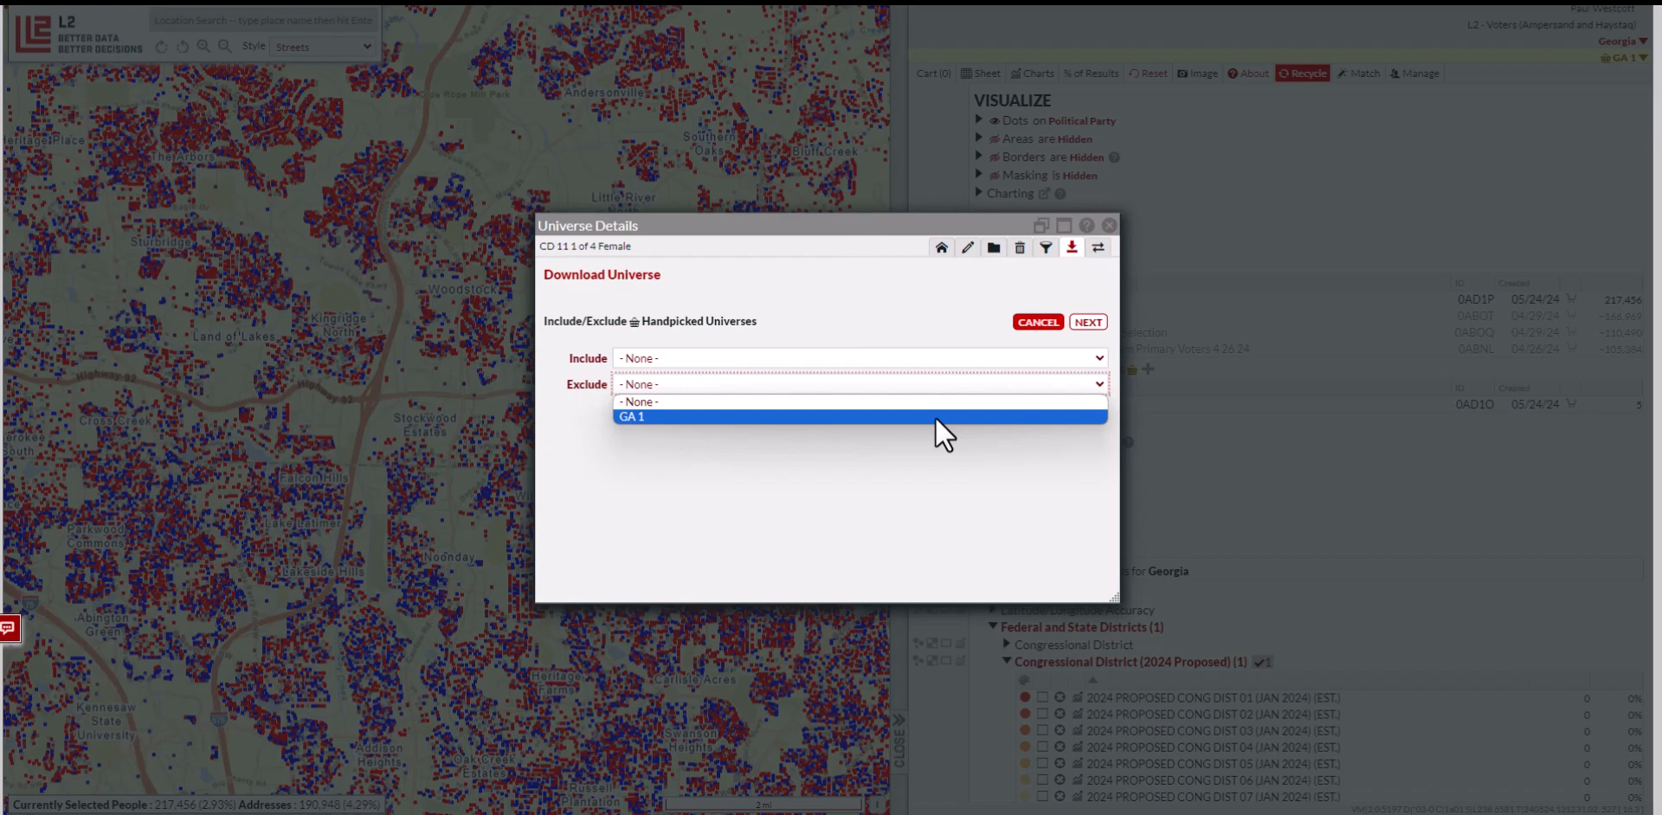
{"action": "left_click", "coordinate": [933, 403]}
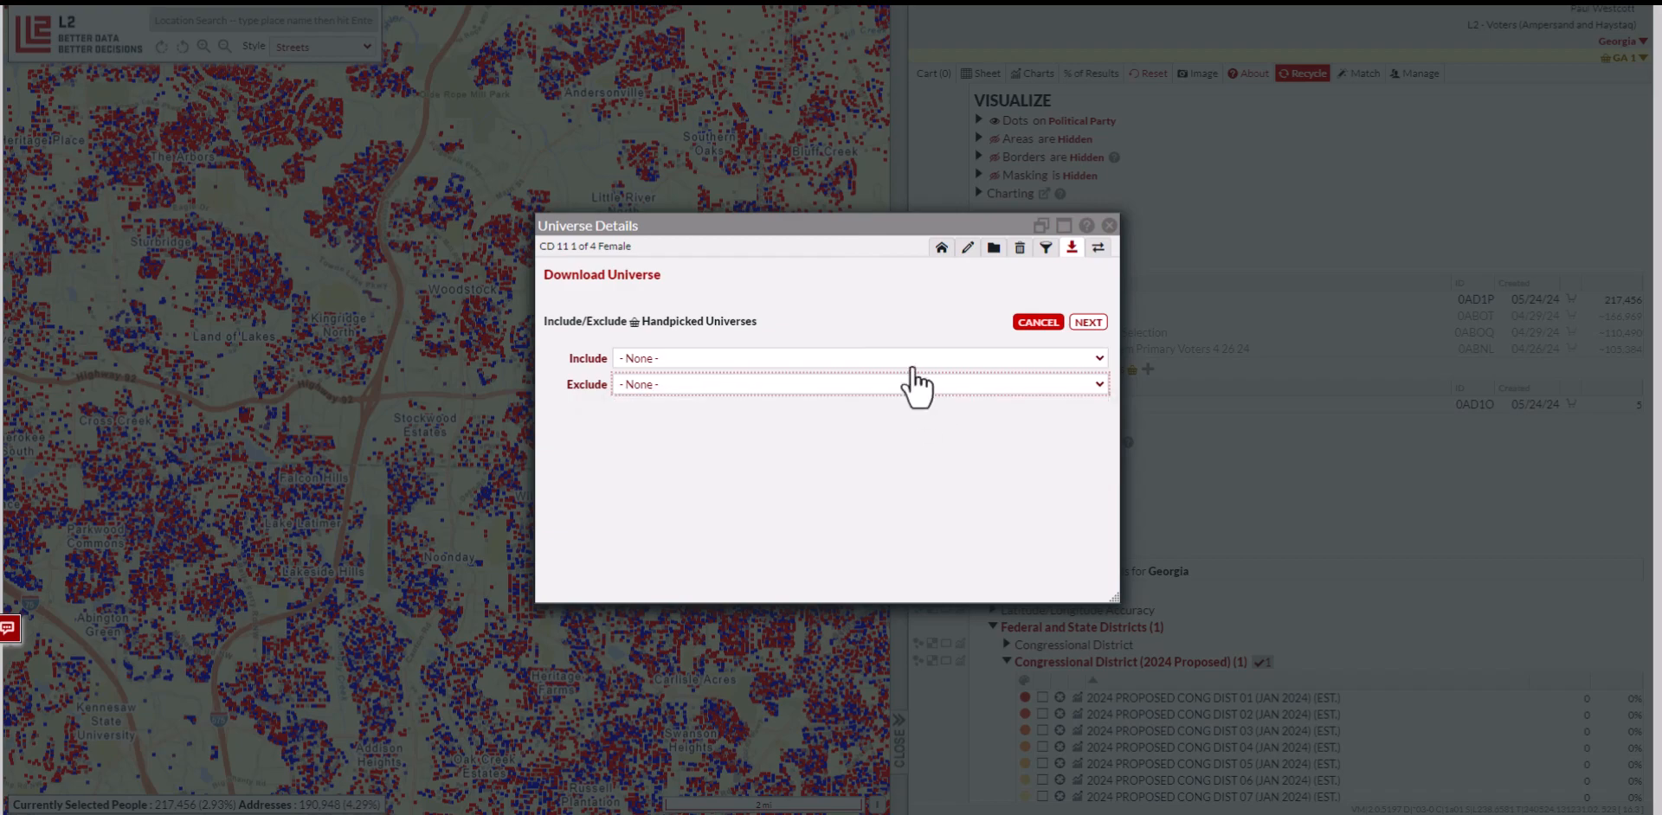
{"action": "left_click", "coordinate": [915, 360]}
{"action": "left_click", "coordinate": [911, 391]}
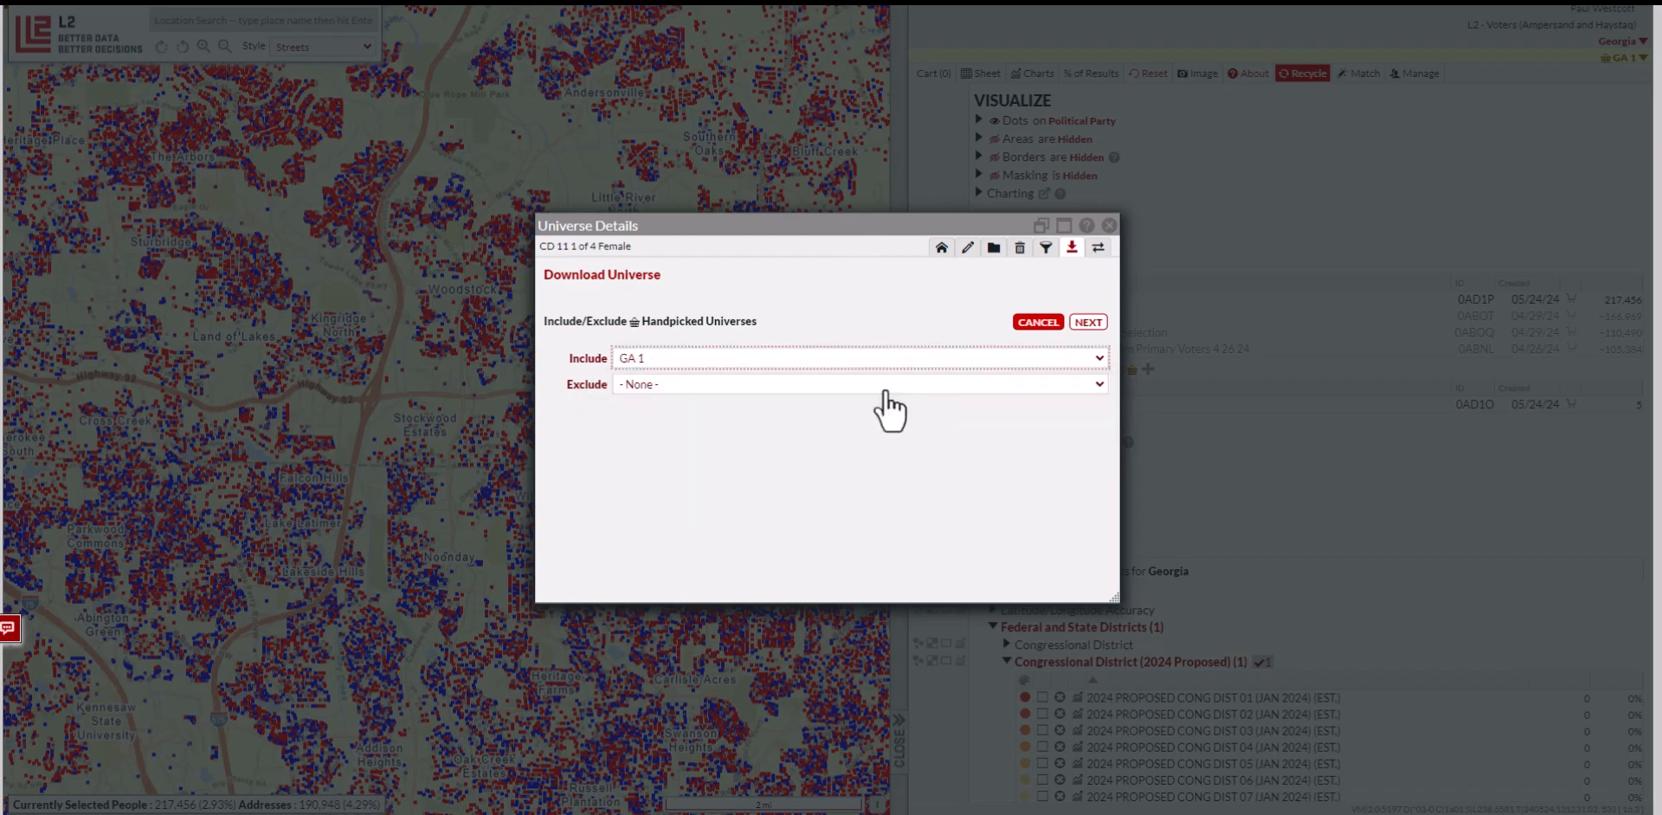
{"action": "left_click", "coordinate": [1087, 322]}
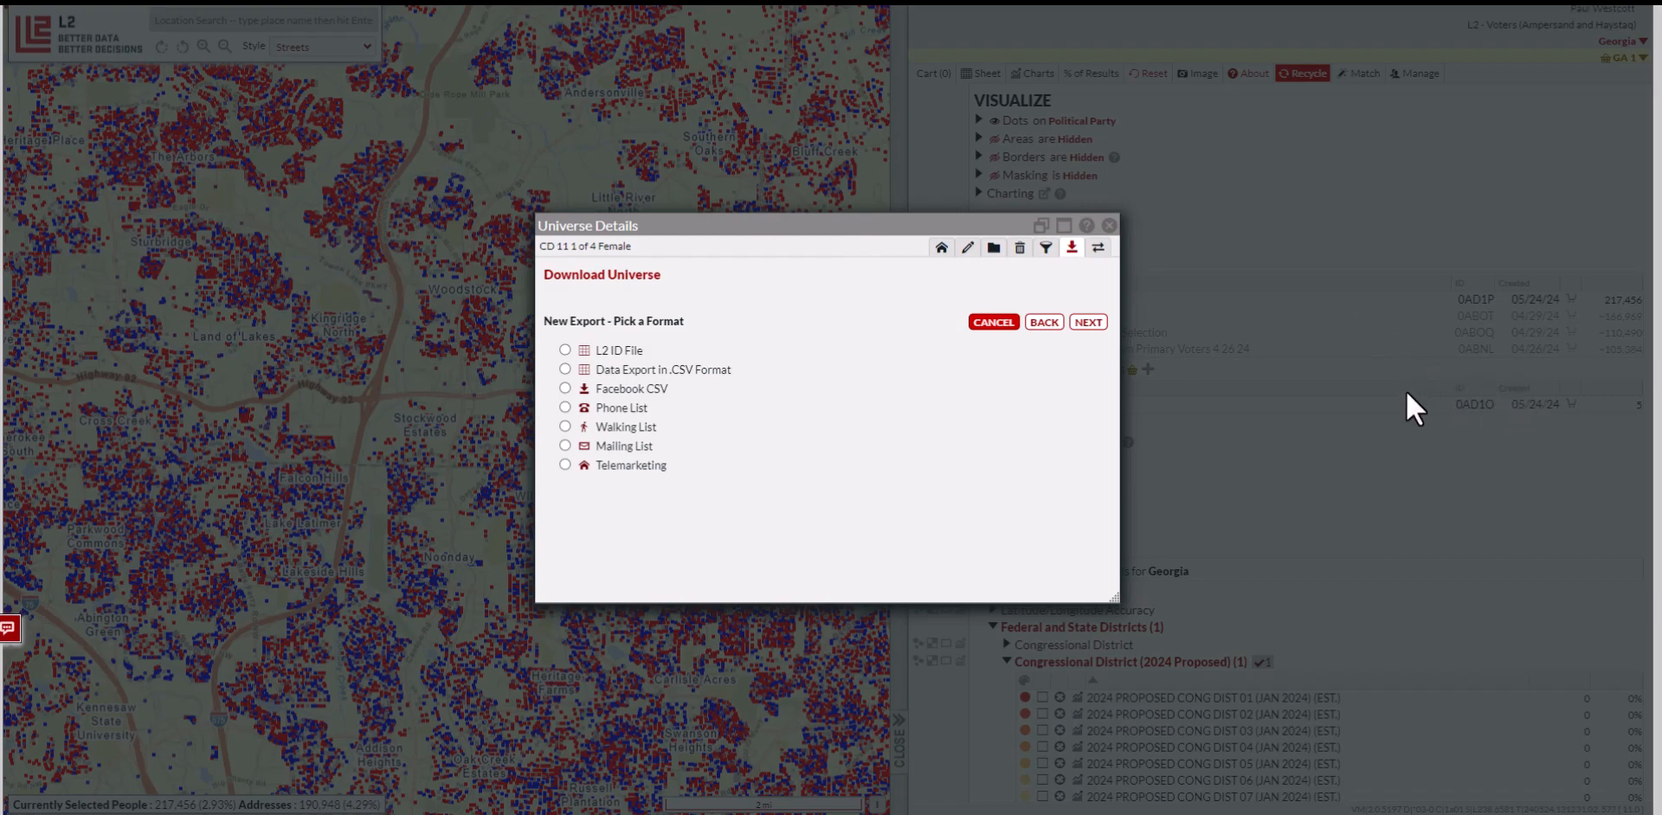
{"action": "left_click", "coordinate": [1112, 225]}
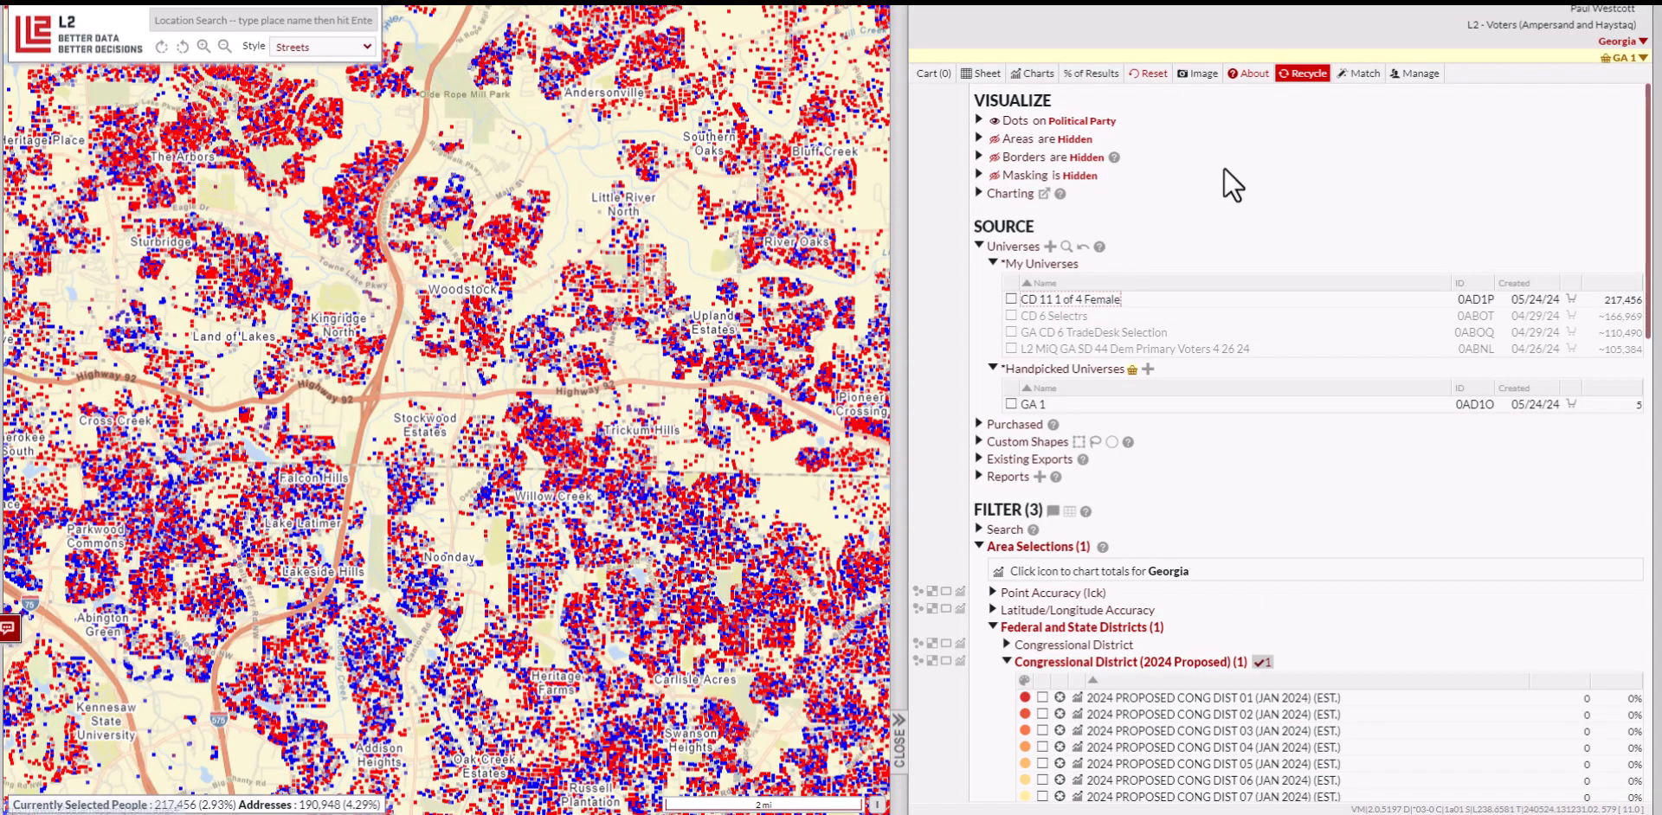
{"action": "left_click", "coordinate": [1620, 58]}
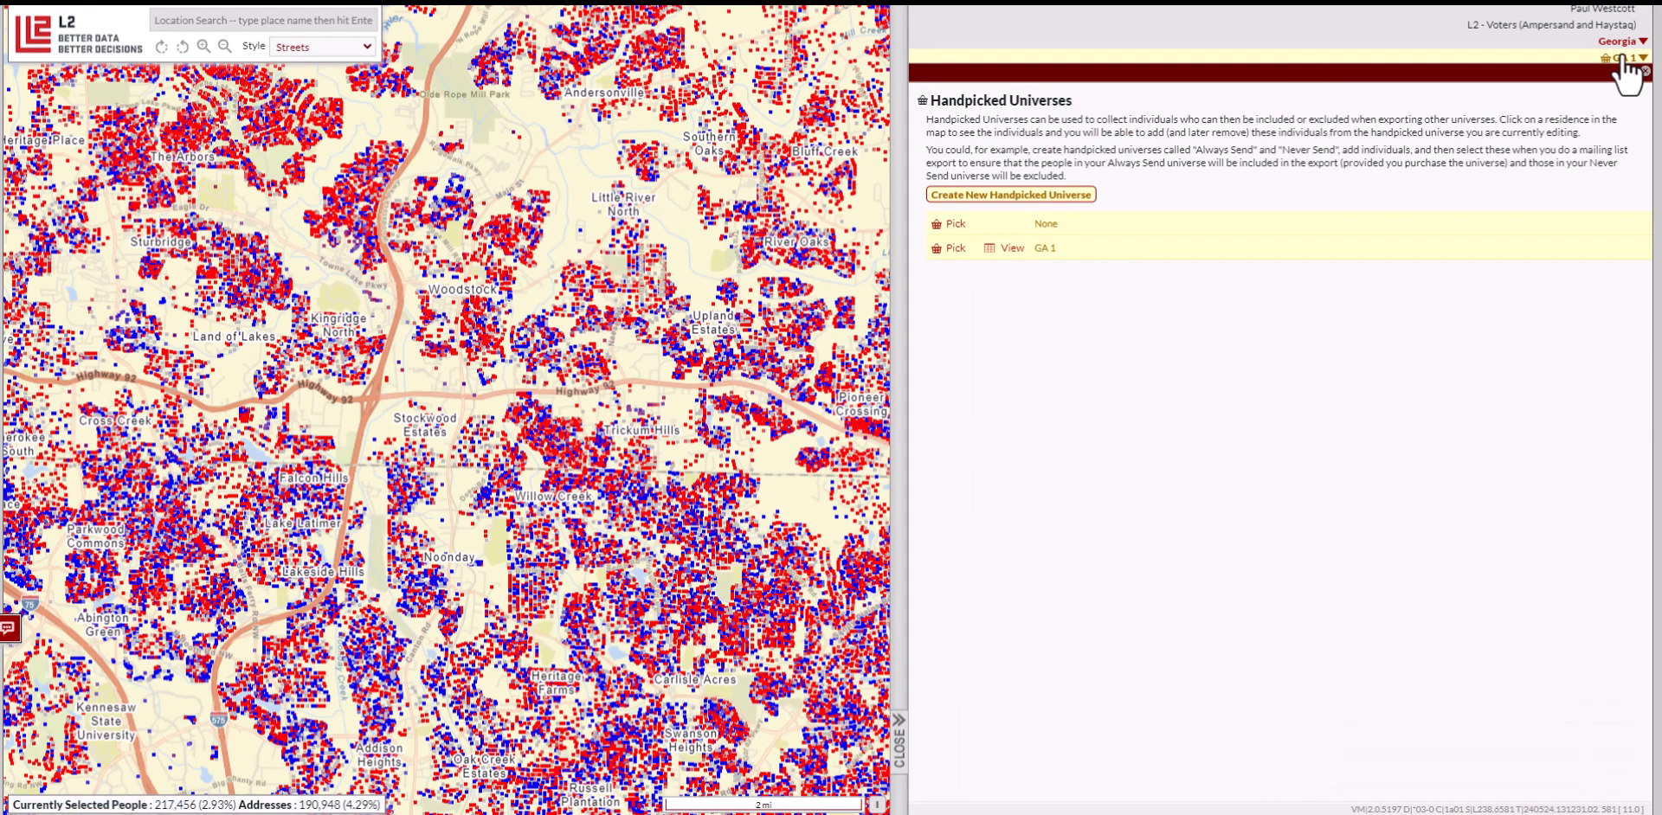